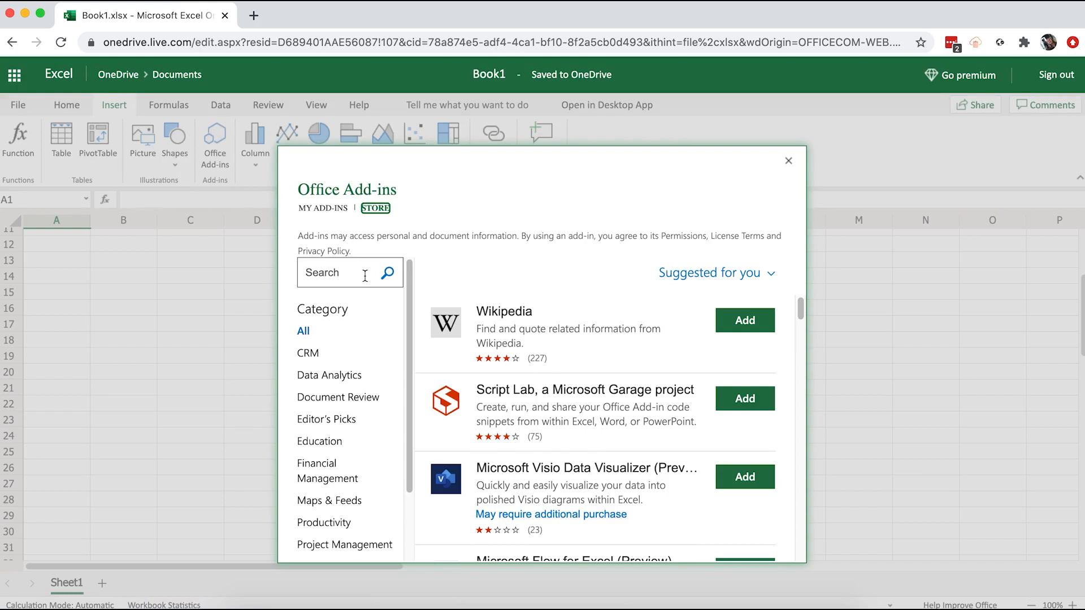
Find Supermetrics in the Office Add-ins store and add it to the workbook, accepting its license terms
click(355, 272)
text(supermetrics)
click(385, 277)
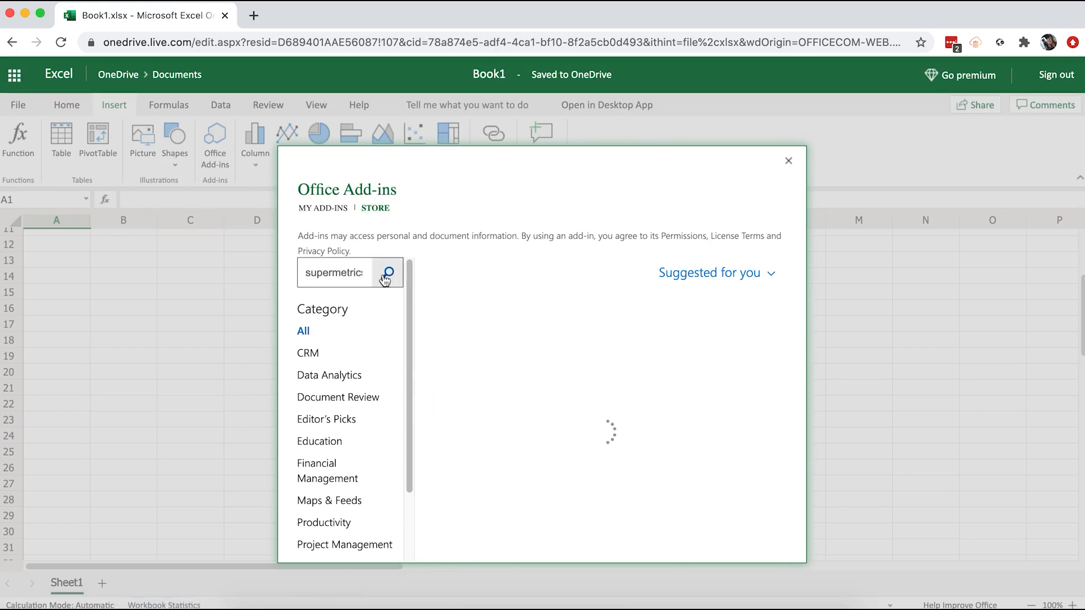
click(591, 324)
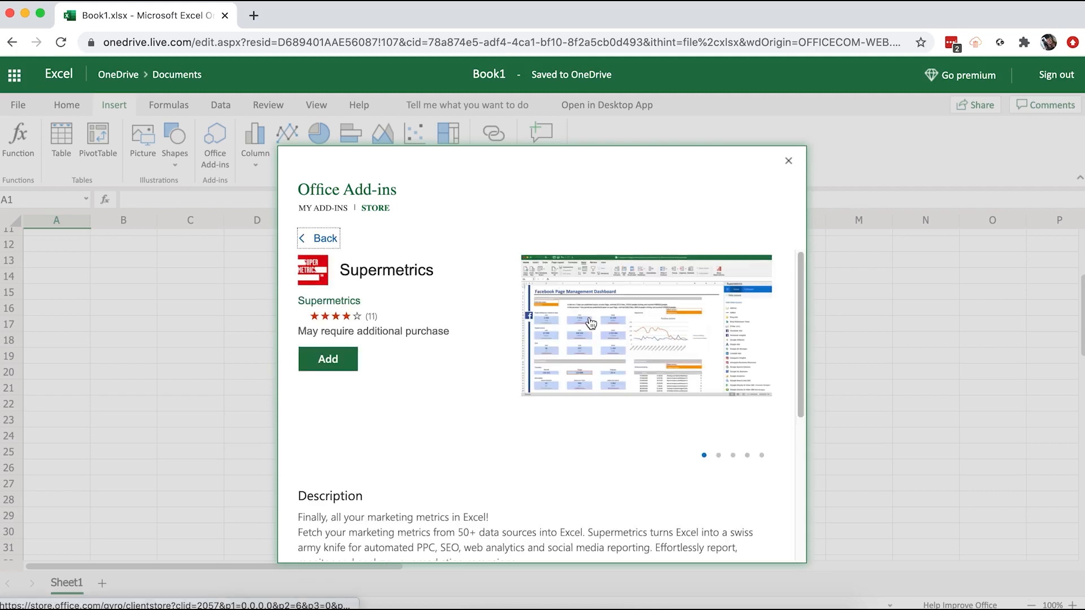
click(342, 365)
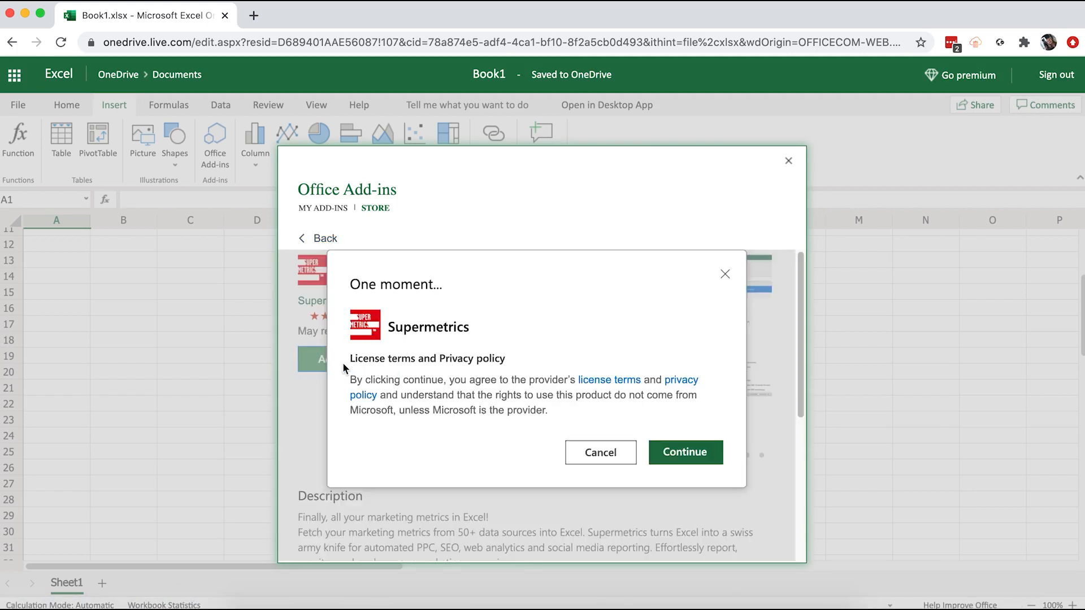
click(659, 457)
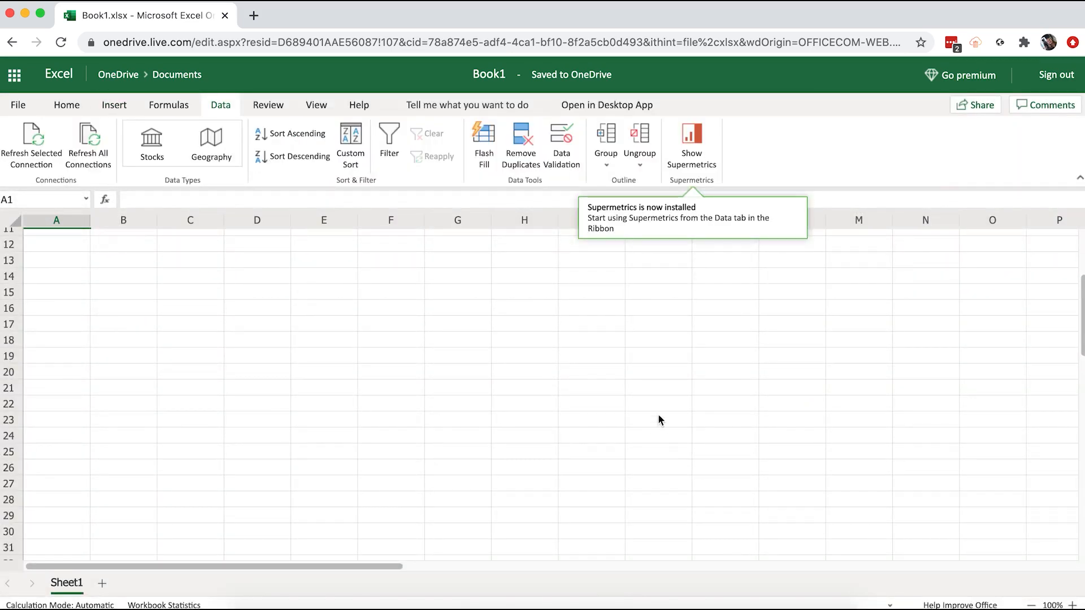
Sign in to Supermetrics with the already signed-in Microsoft account, granting the requested permissions, and start the free trial
click(714, 148)
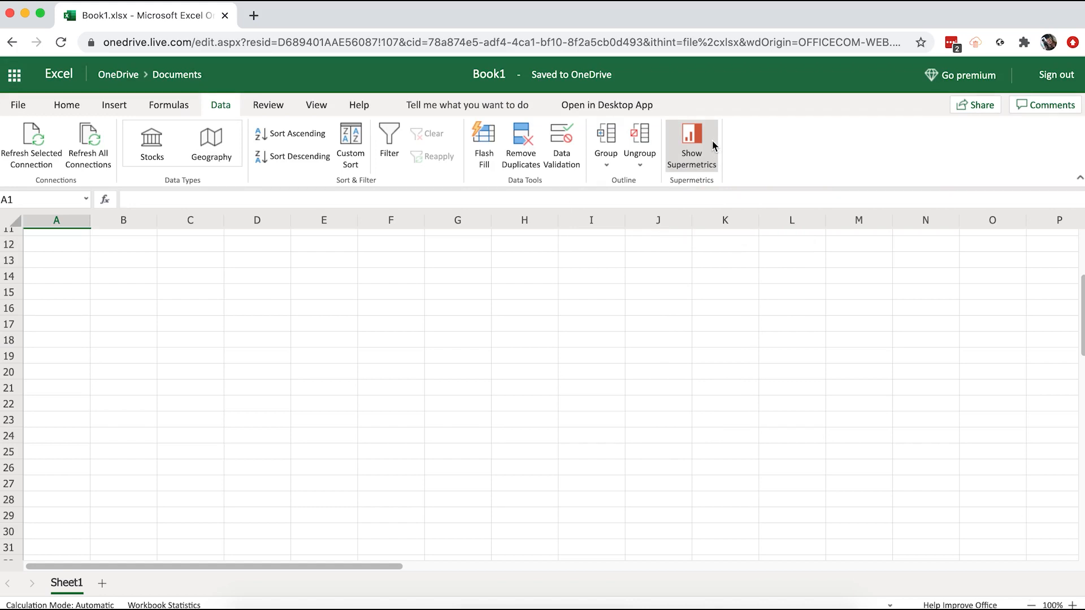
click(711, 138)
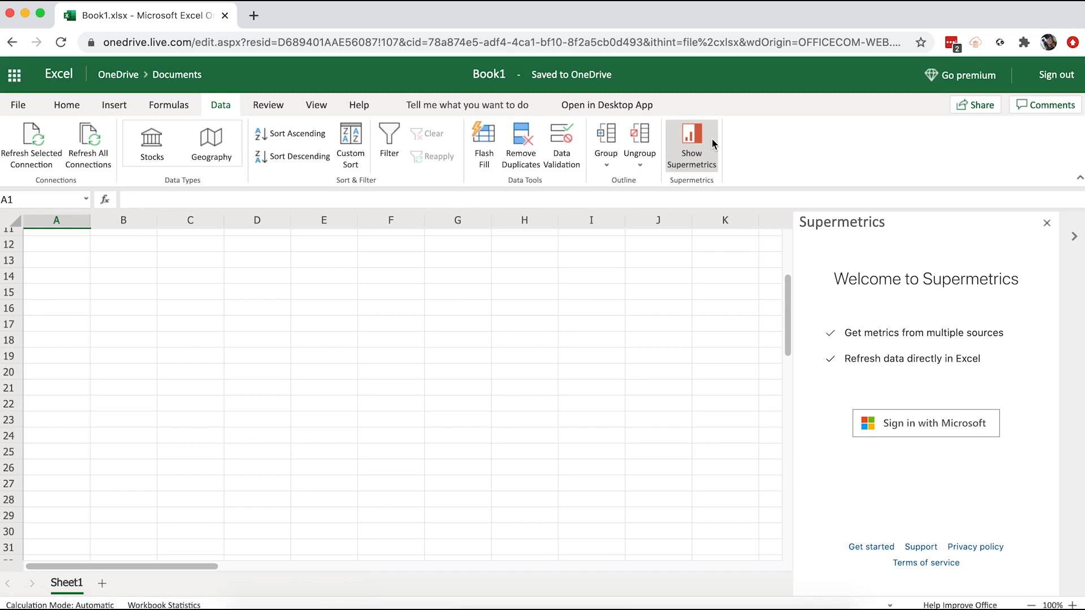
click(954, 429)
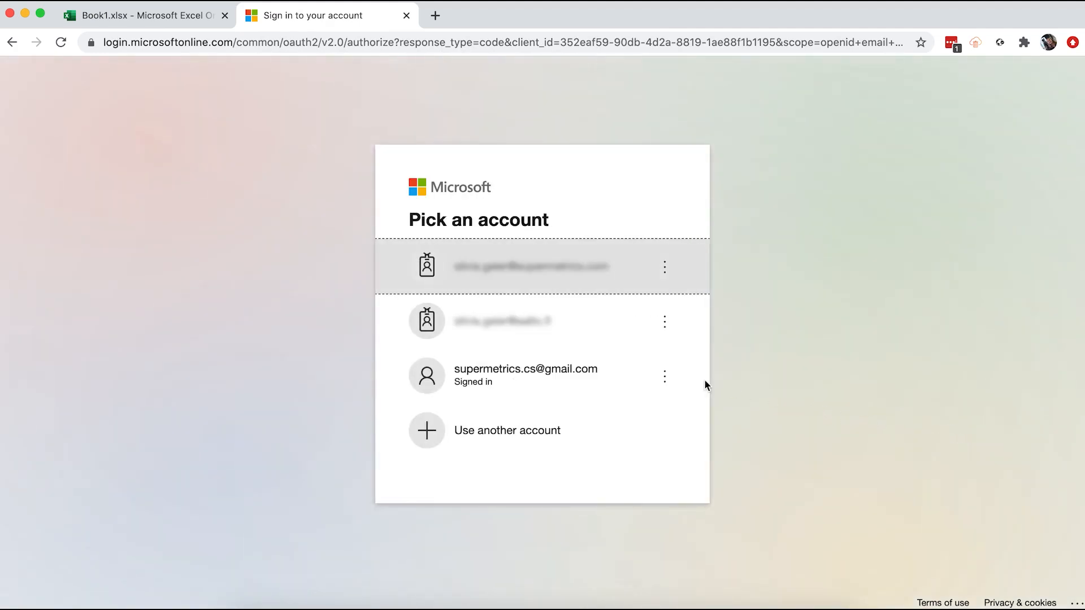
click(602, 378)
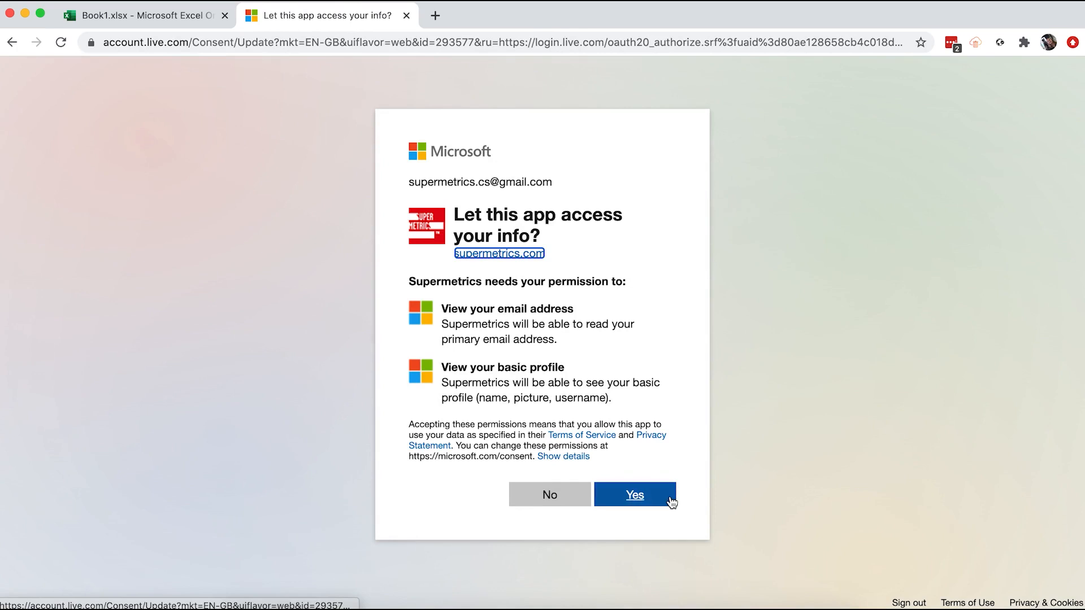
click(670, 500)
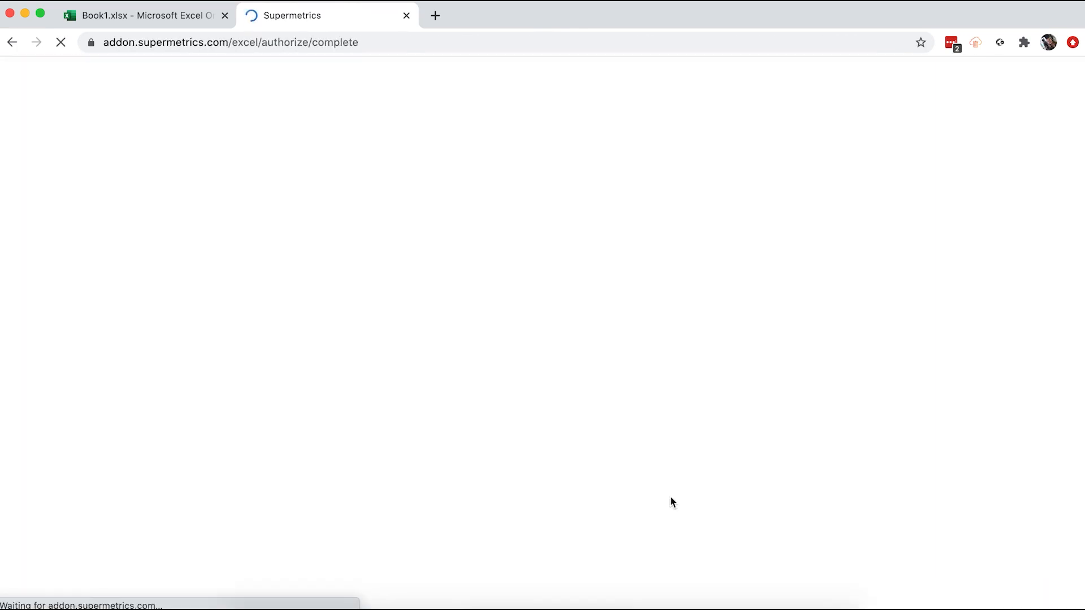
key(super+w)
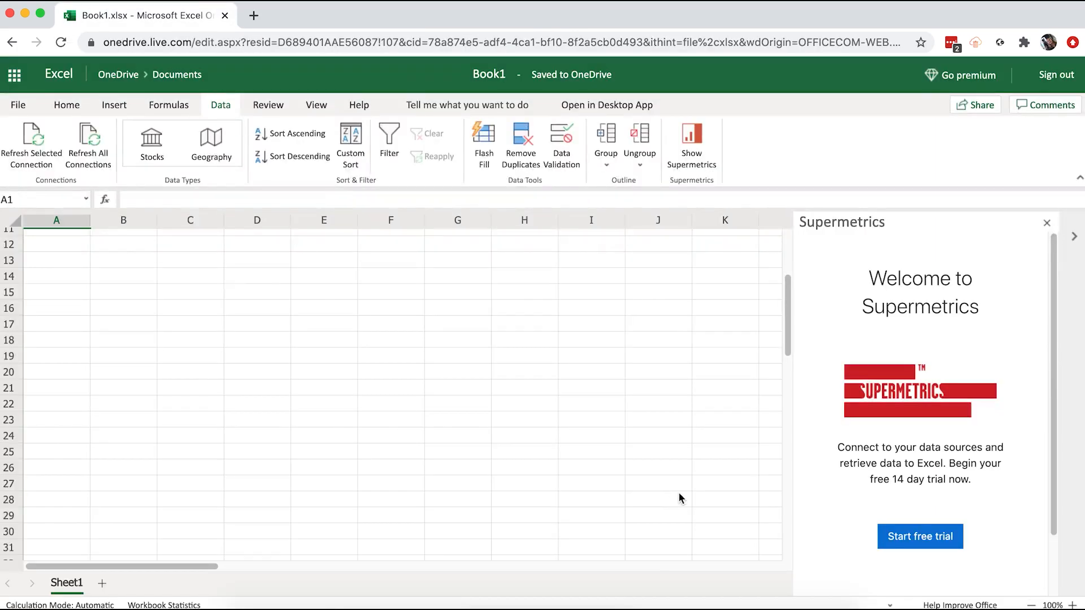
click(886, 545)
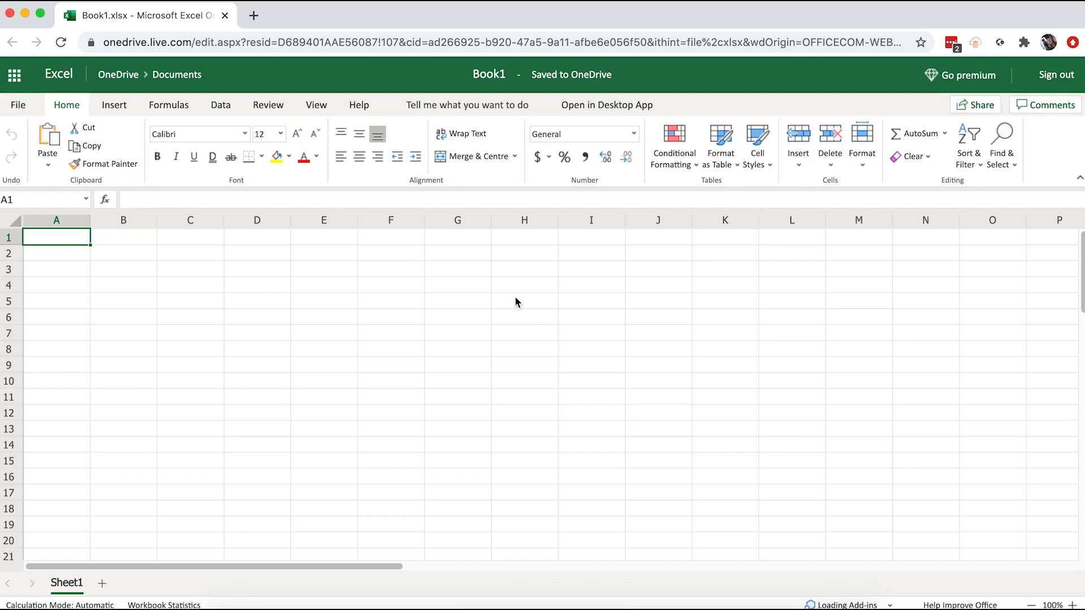
Add Supermetrics to the workbook again from the previously acquired Office add-ins and show it
click(129, 105)
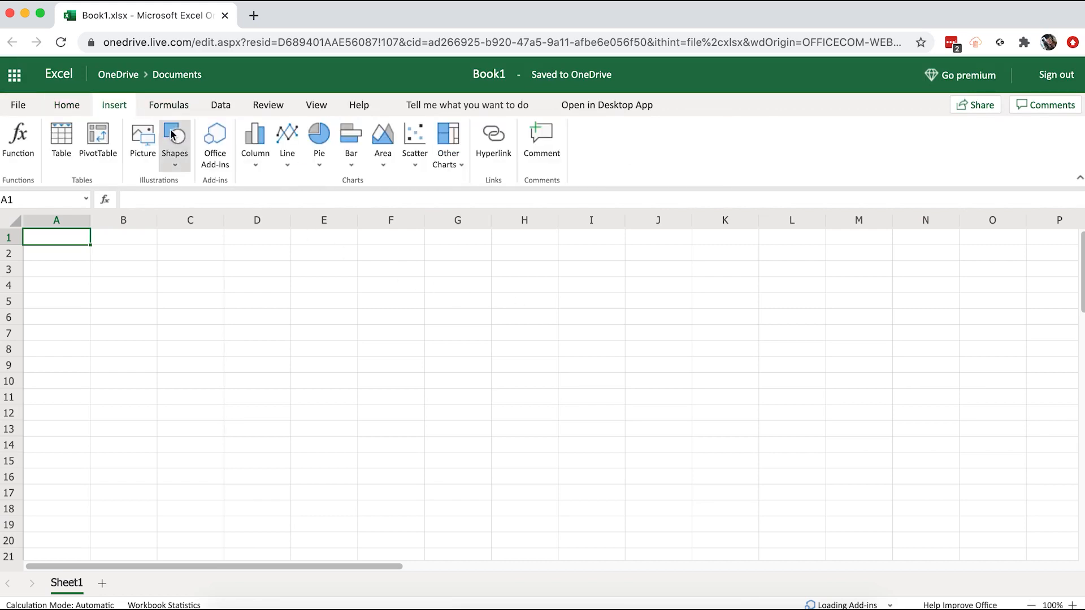
click(224, 143)
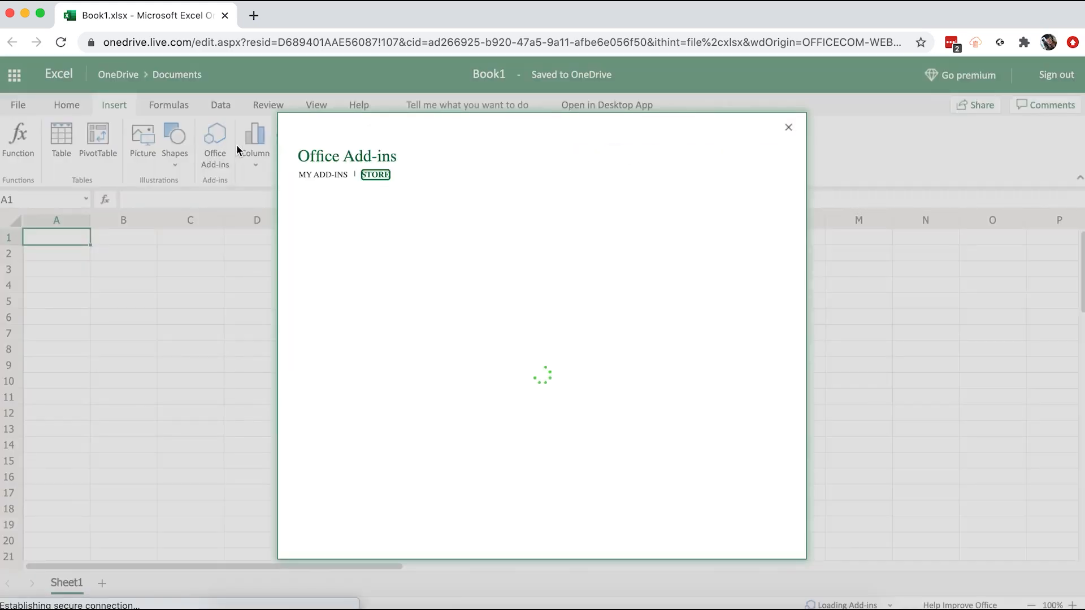
click(316, 174)
click(395, 215)
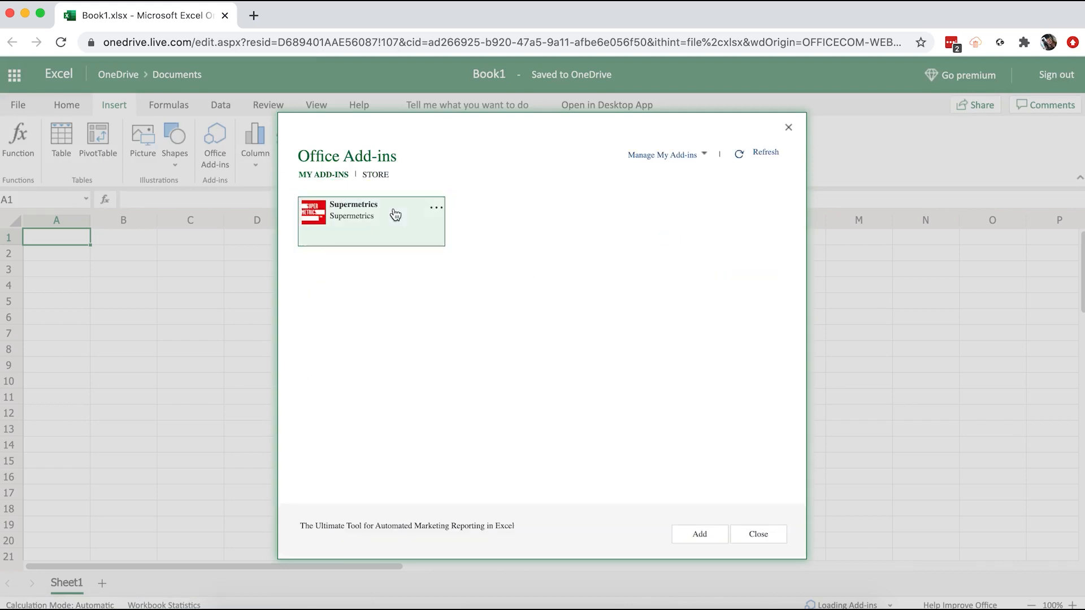
click(700, 534)
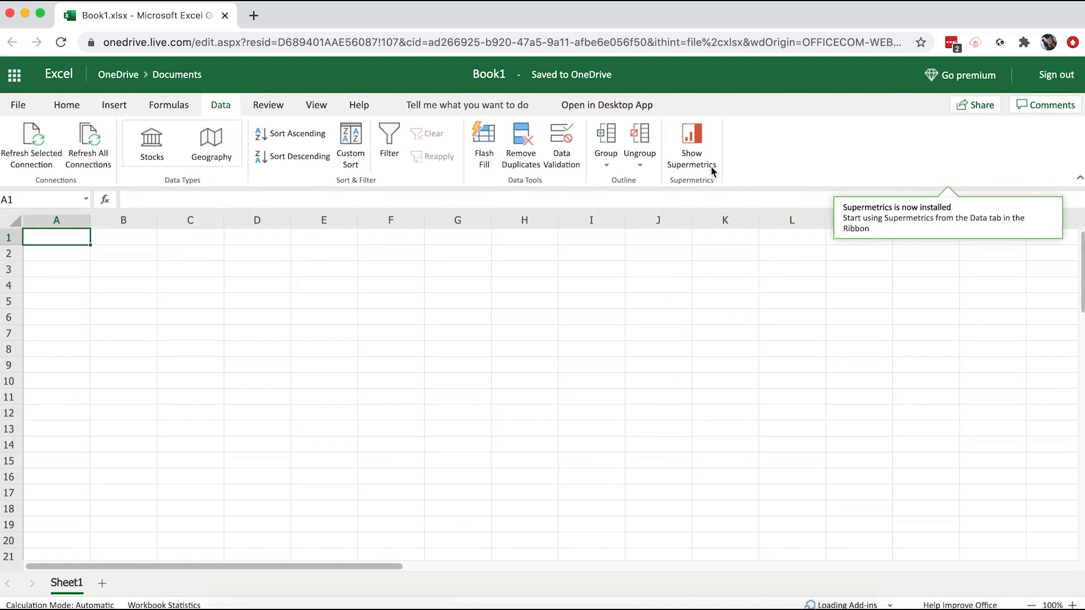
click(692, 146)
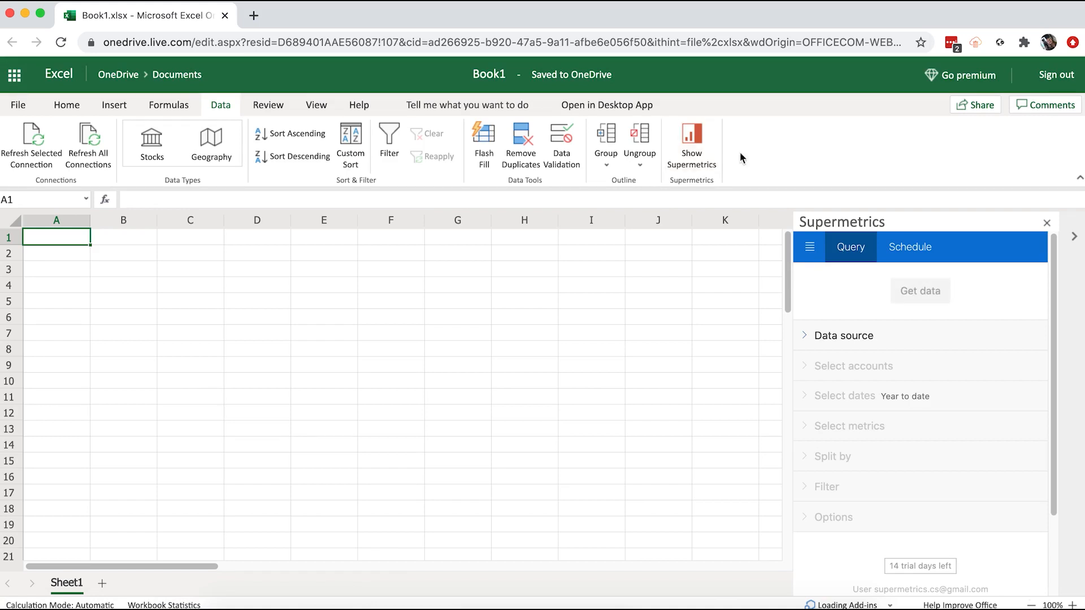
Connect Google Ads as a Supermetrics data source and allow access to the Google account
click(935, 337)
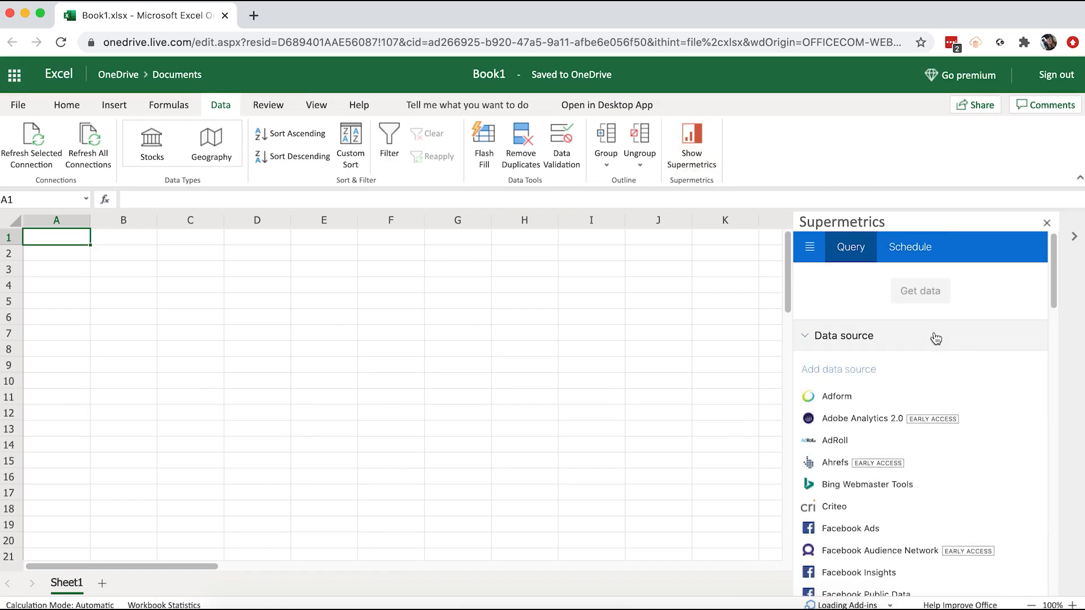
scroll(992, 379, down, 10)
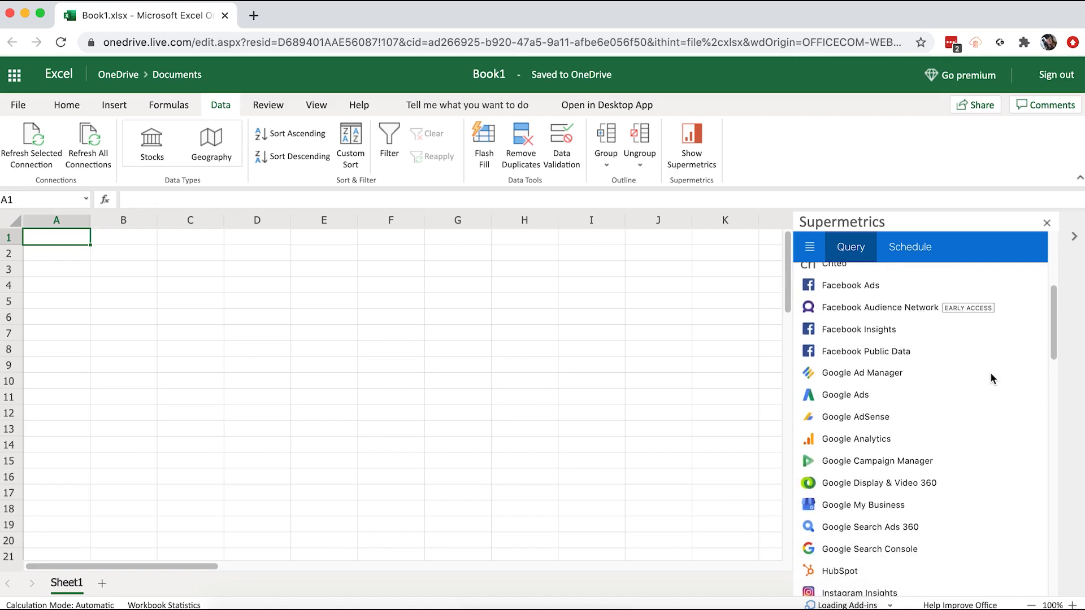
scroll(990, 372, up, 5)
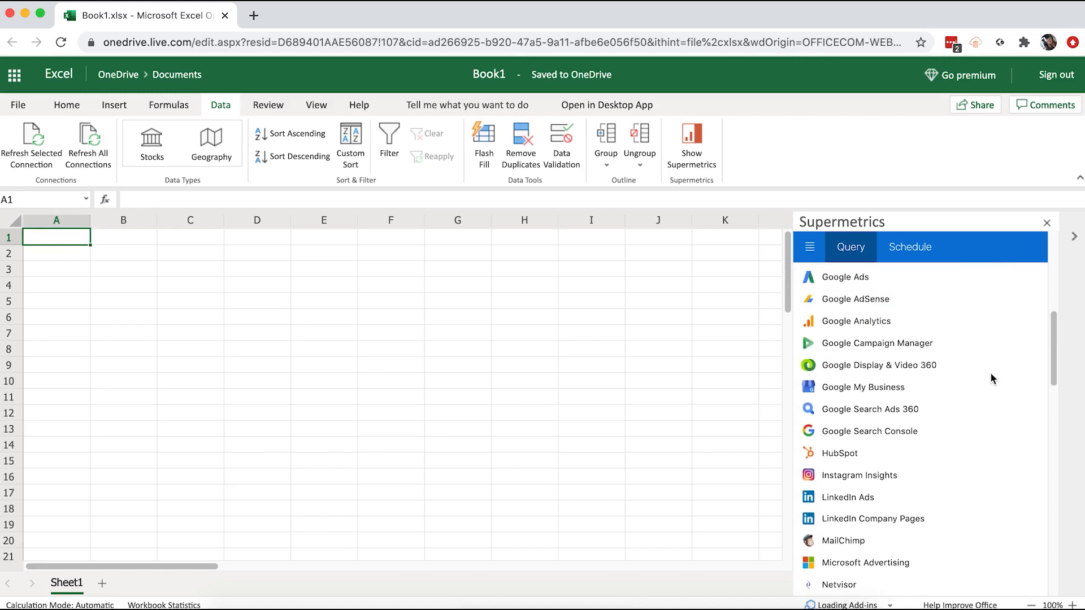
click(904, 283)
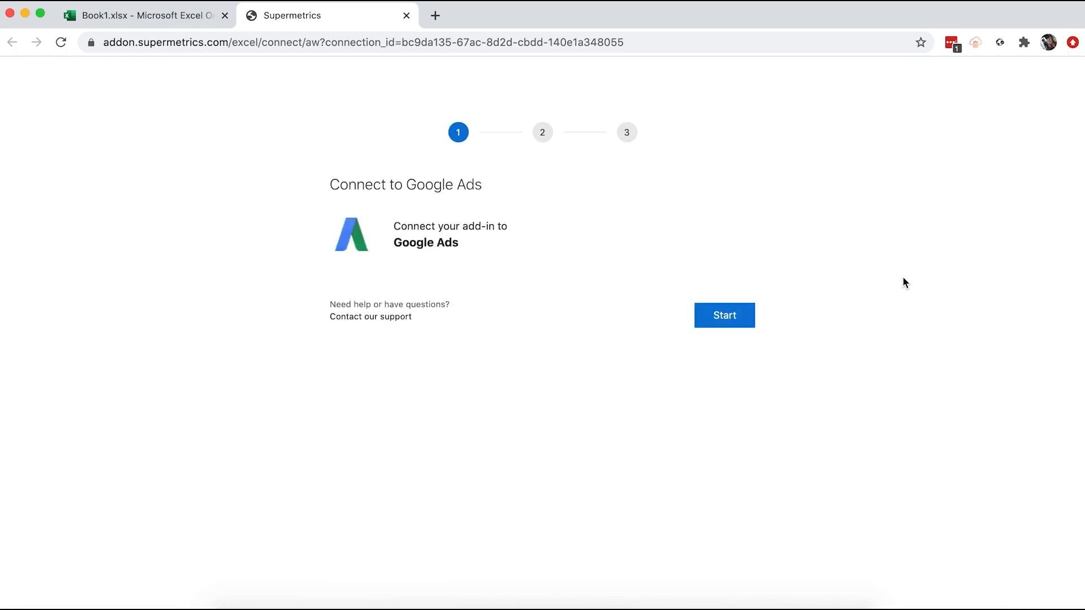
click(745, 320)
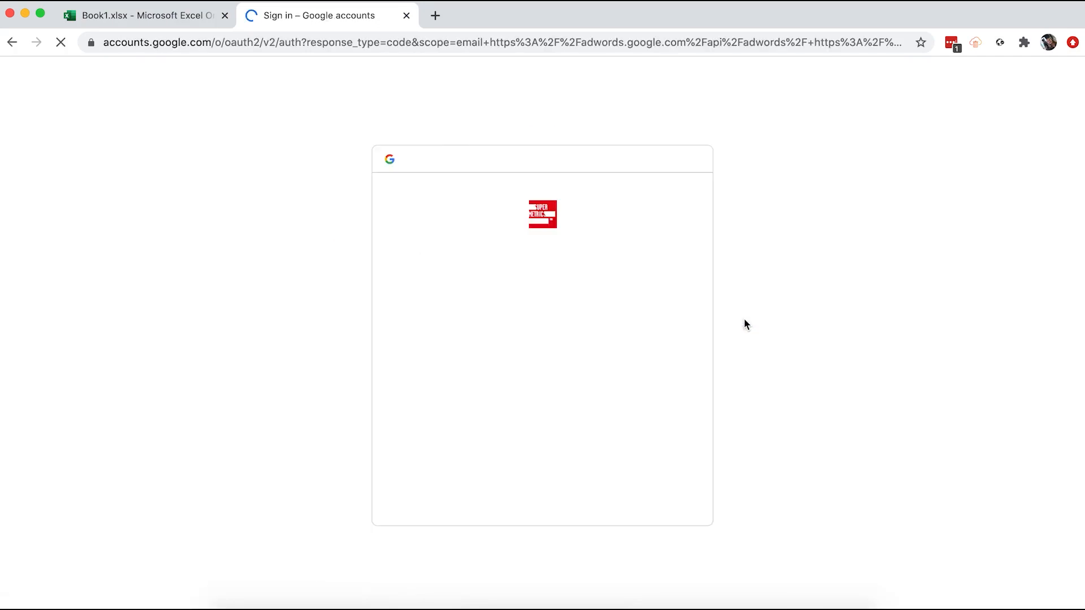
click(619, 365)
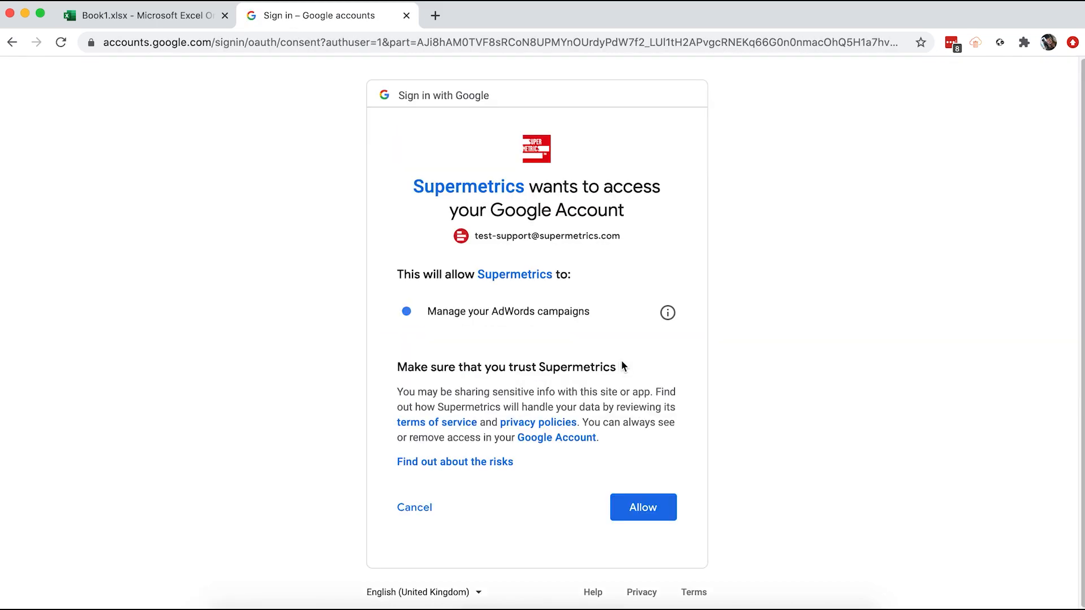
click(669, 509)
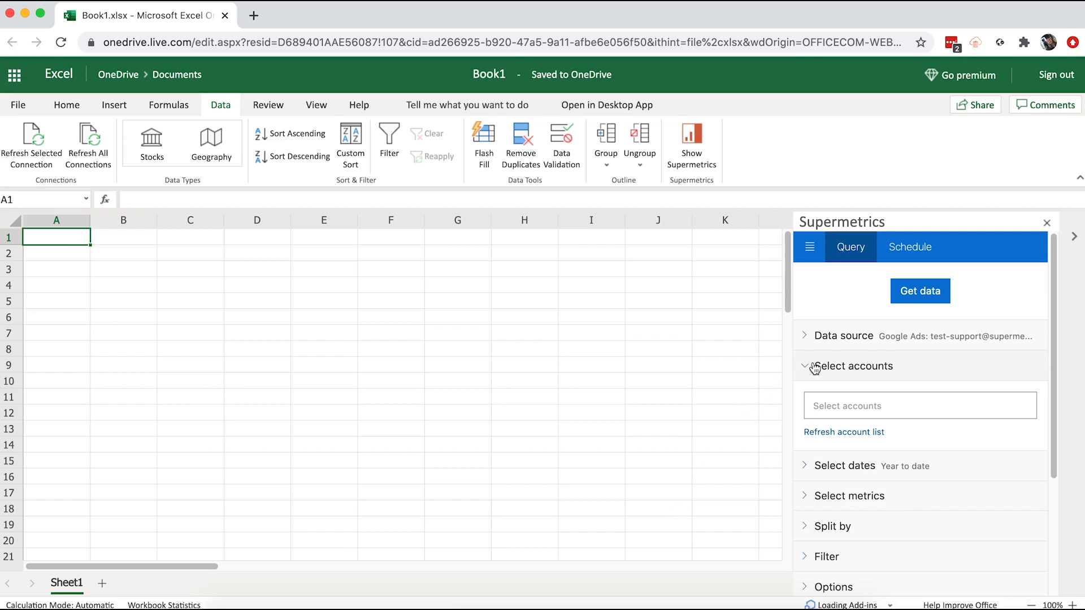
click(804, 337)
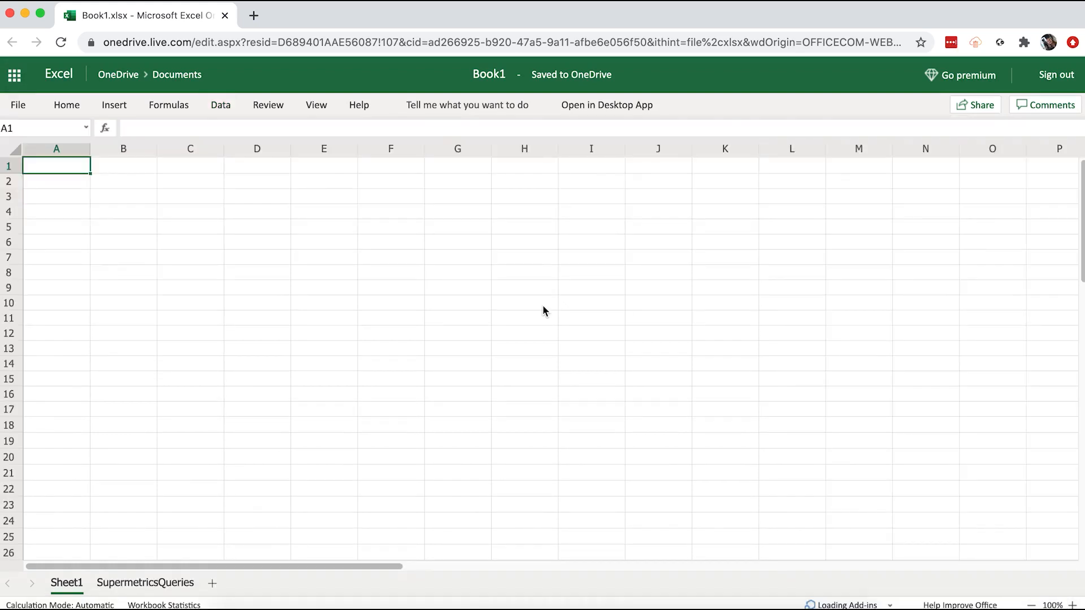
Show the Supermetrics add-in in the reopened workbook and collapse the ribbon
click(230, 108)
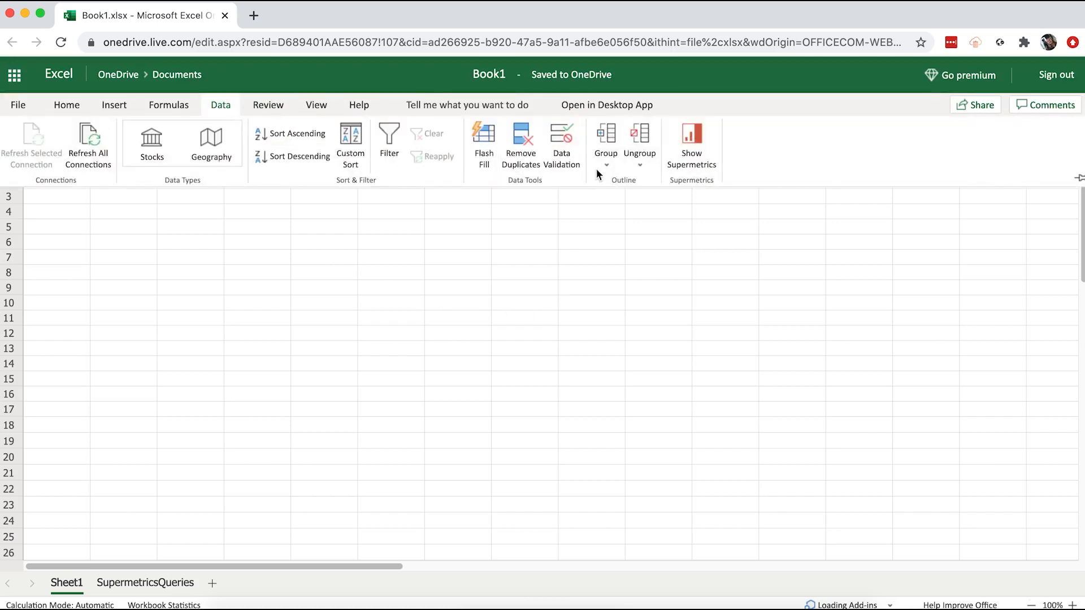
click(710, 151)
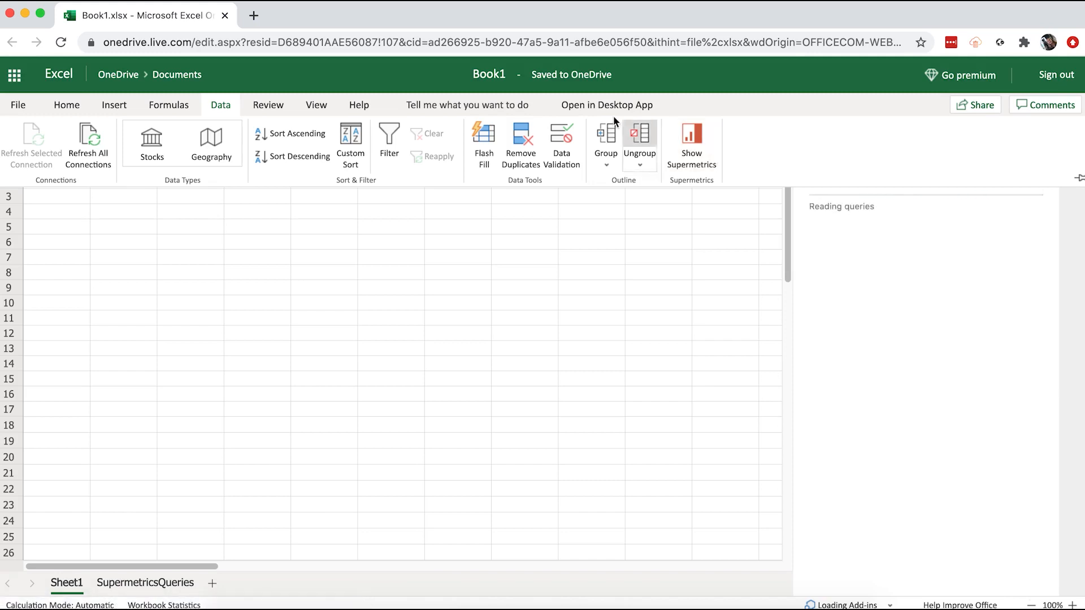
click(213, 103)
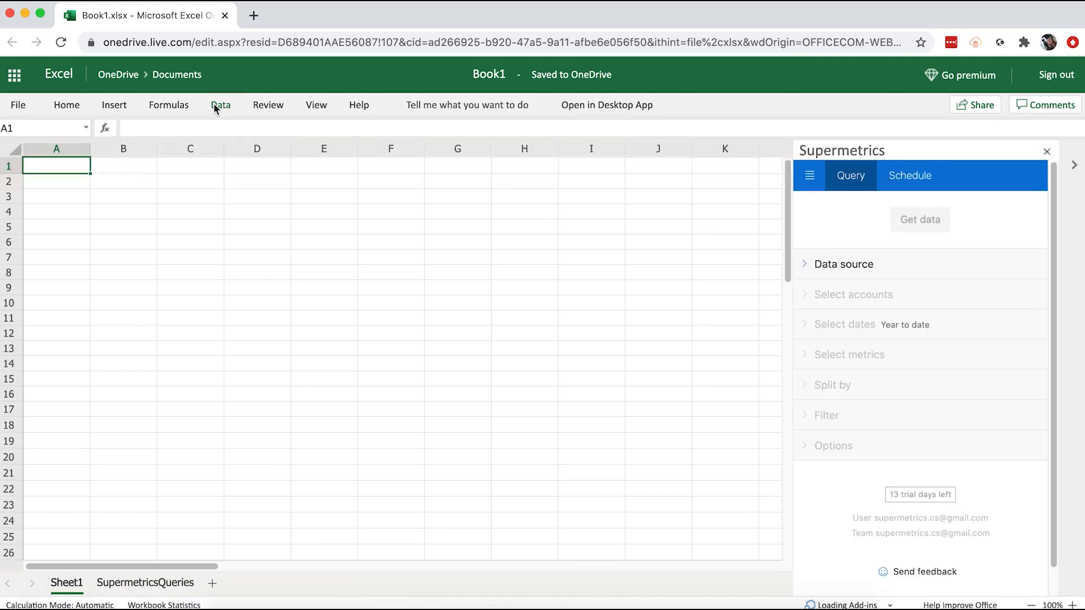
Choose the connected Google Ads data source for the query and select the Supermetrics account
click(948, 275)
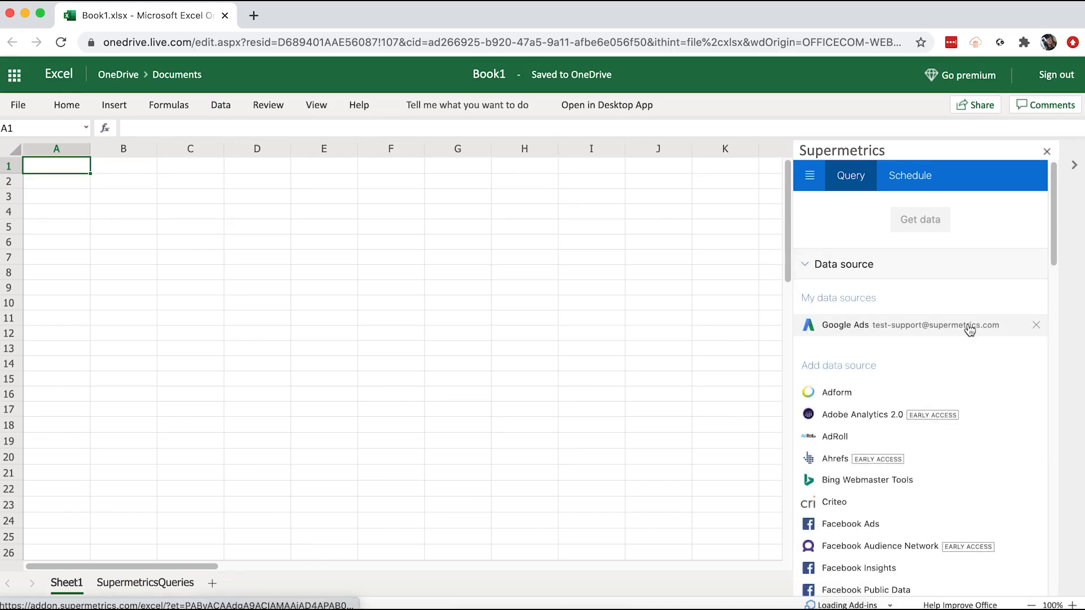
click(967, 324)
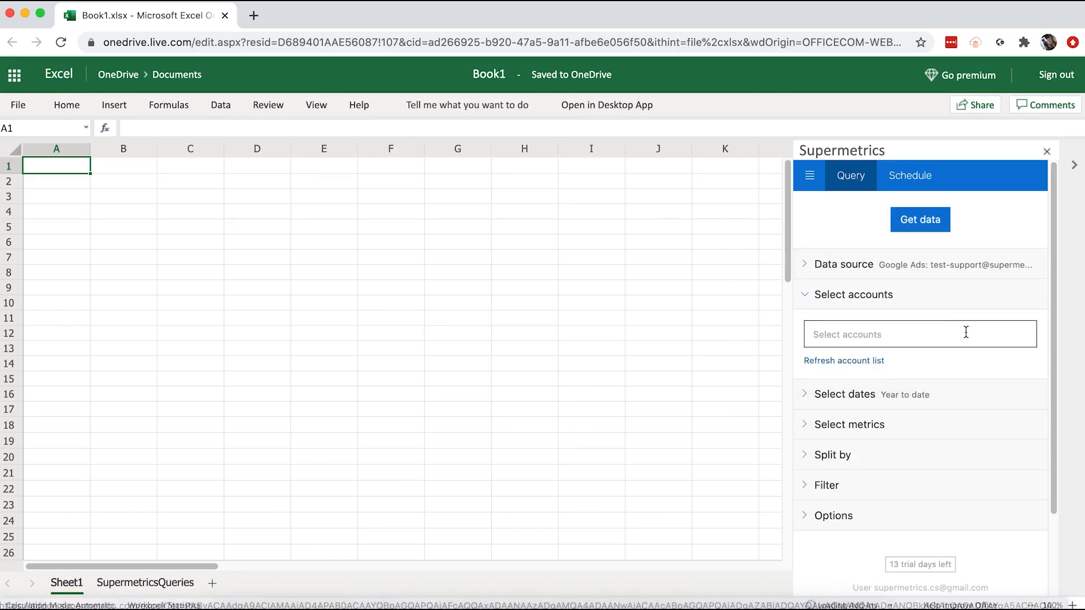
click(964, 333)
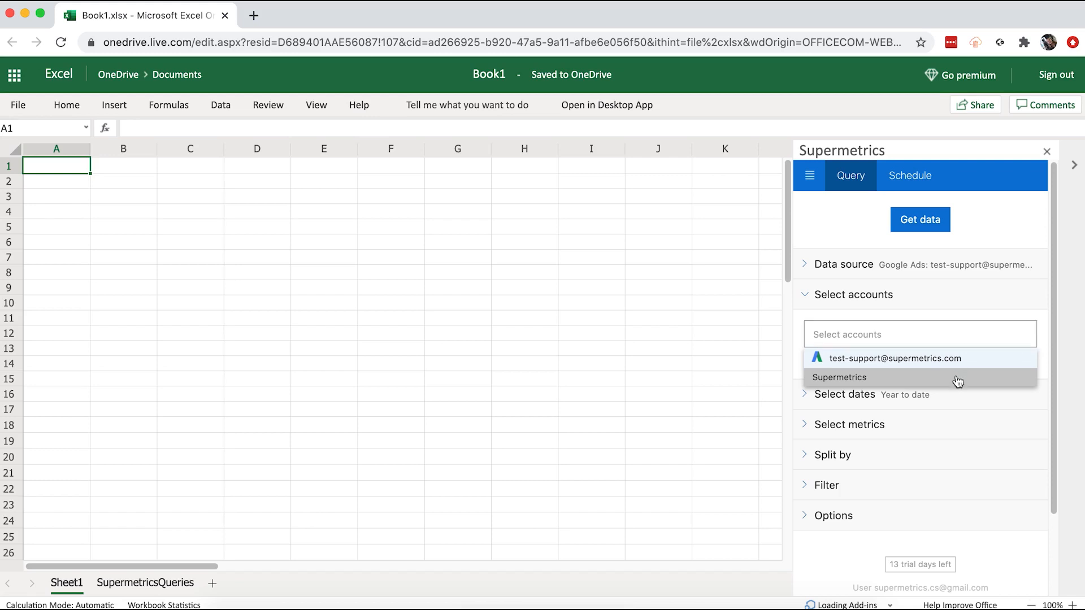
click(959, 382)
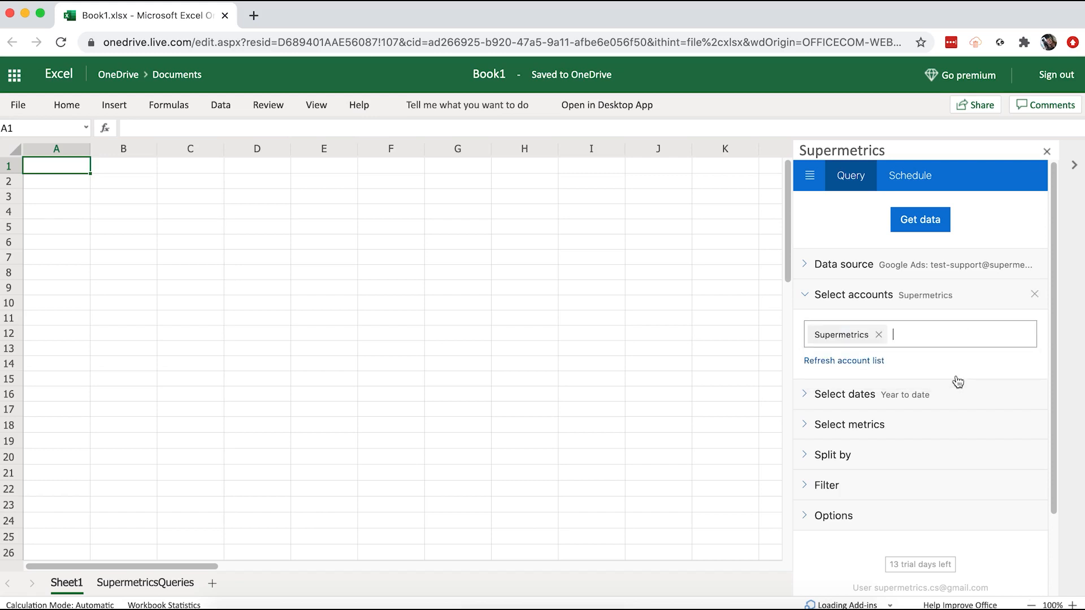
click(975, 299)
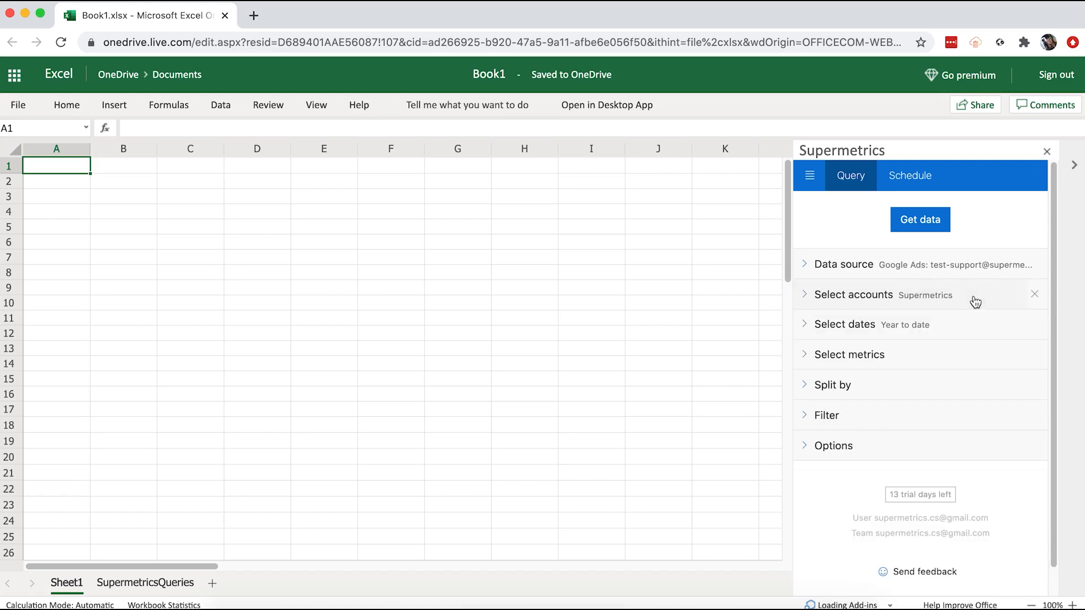
Set the query's date range to the last 30 days, using the Last X days option
click(983, 332)
click(988, 373)
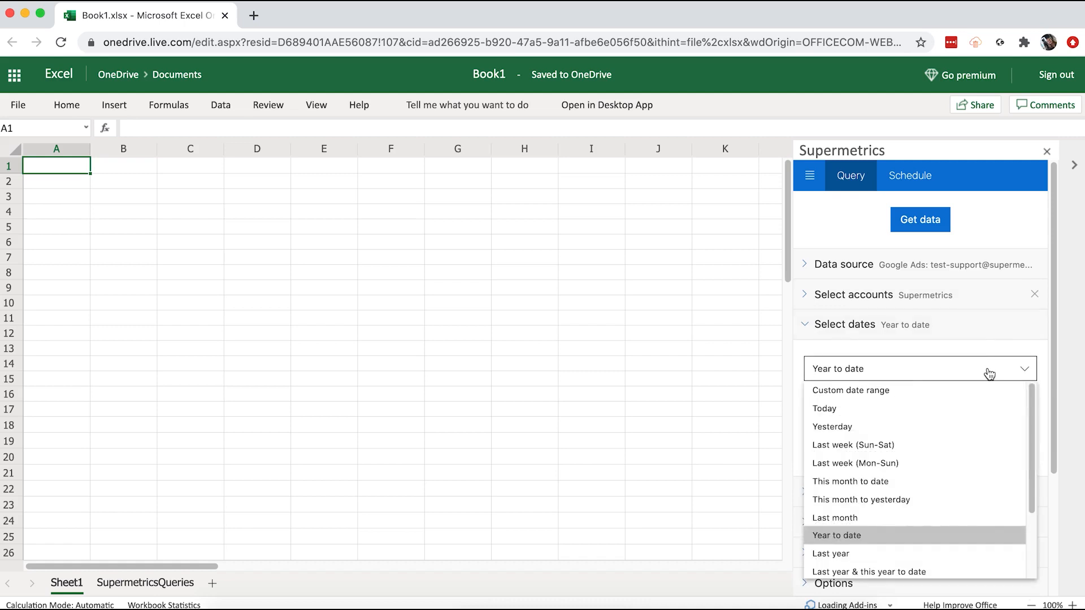
scroll(978, 438, down, 3)
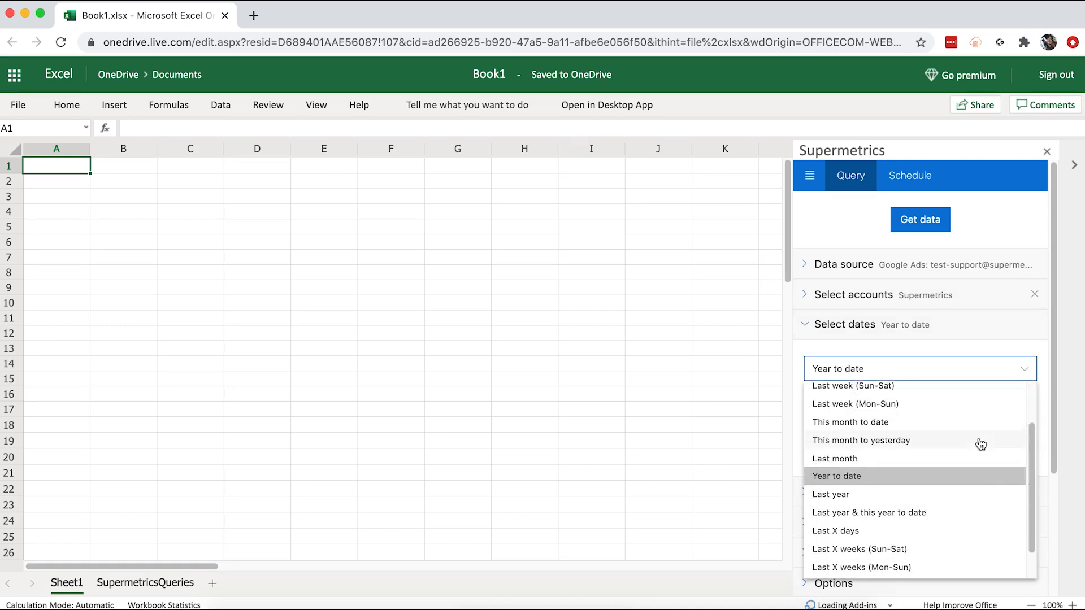
click(956, 511)
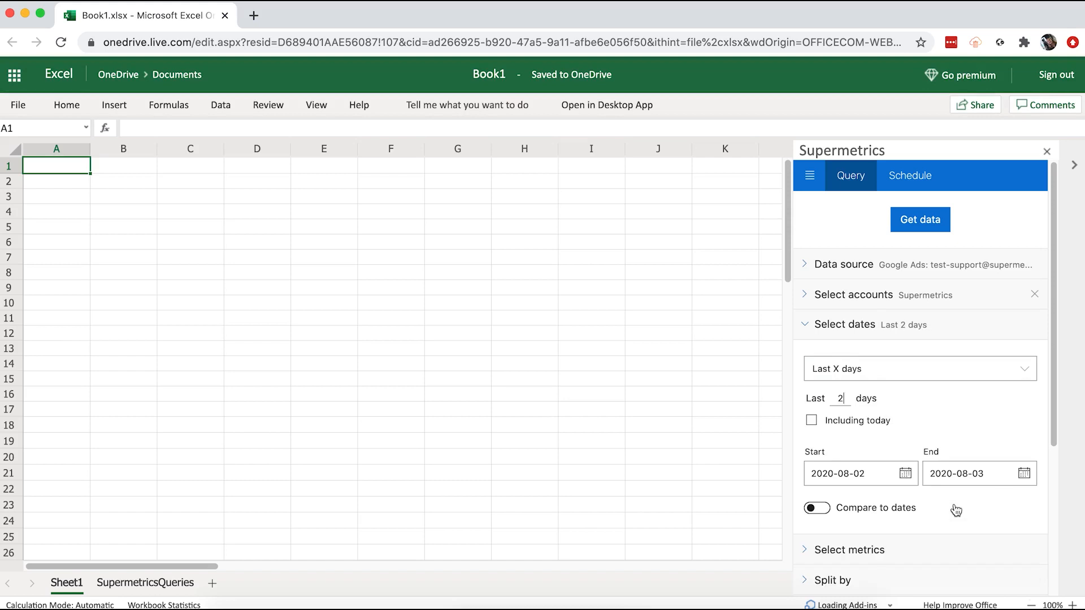
click(842, 398)
key(BackSpace)
text(30)
click(806, 332)
Choose Impressions, Clicks, Cost, CPC and Conversions as the metrics for the query
click(806, 358)
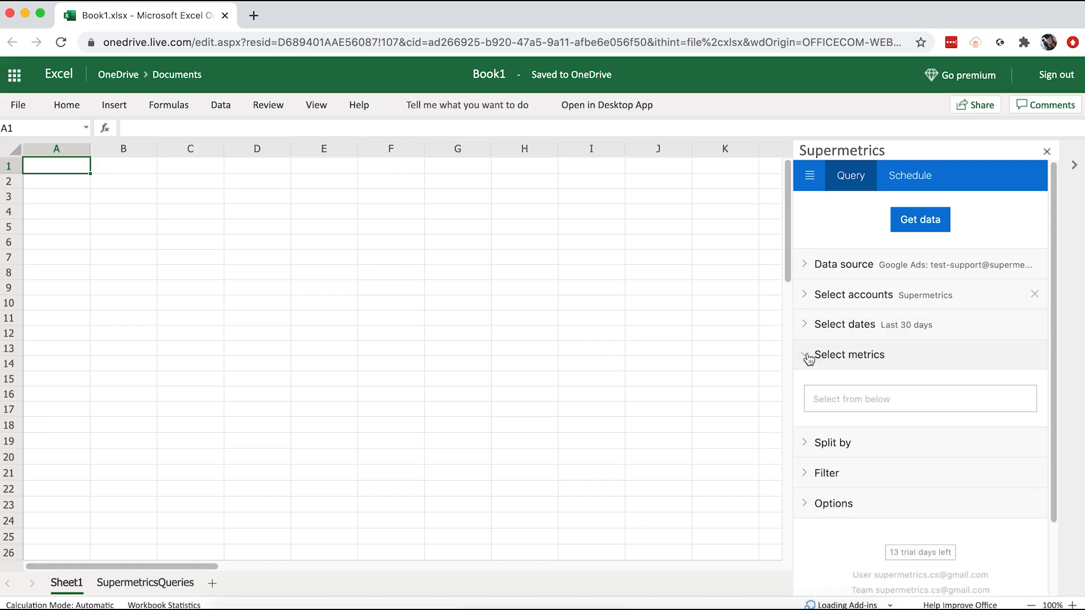
scroll(848, 378, down, 3)
click(924, 318)
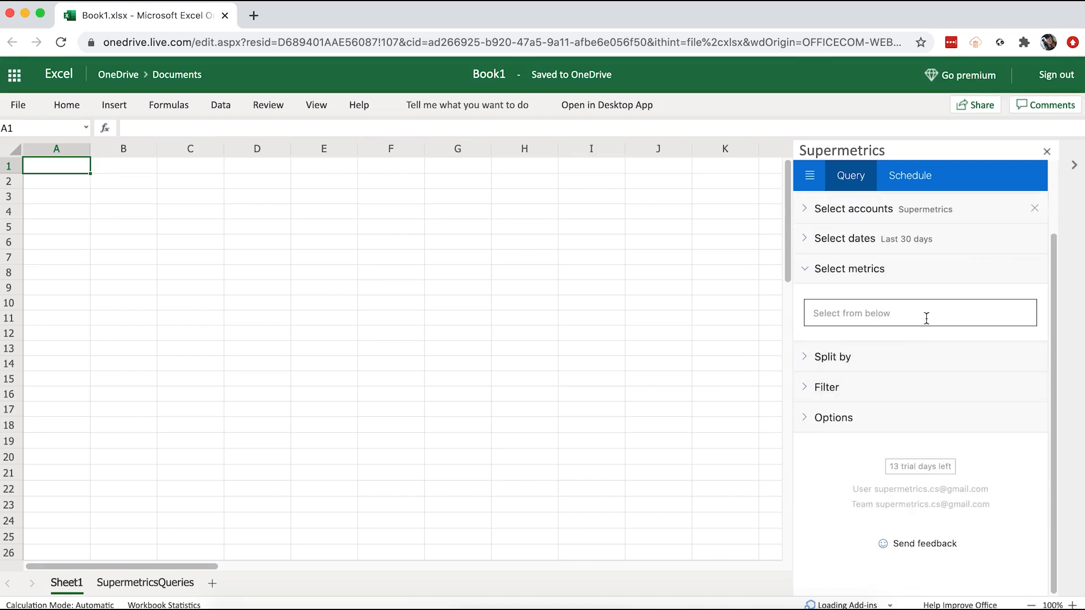
click(926, 355)
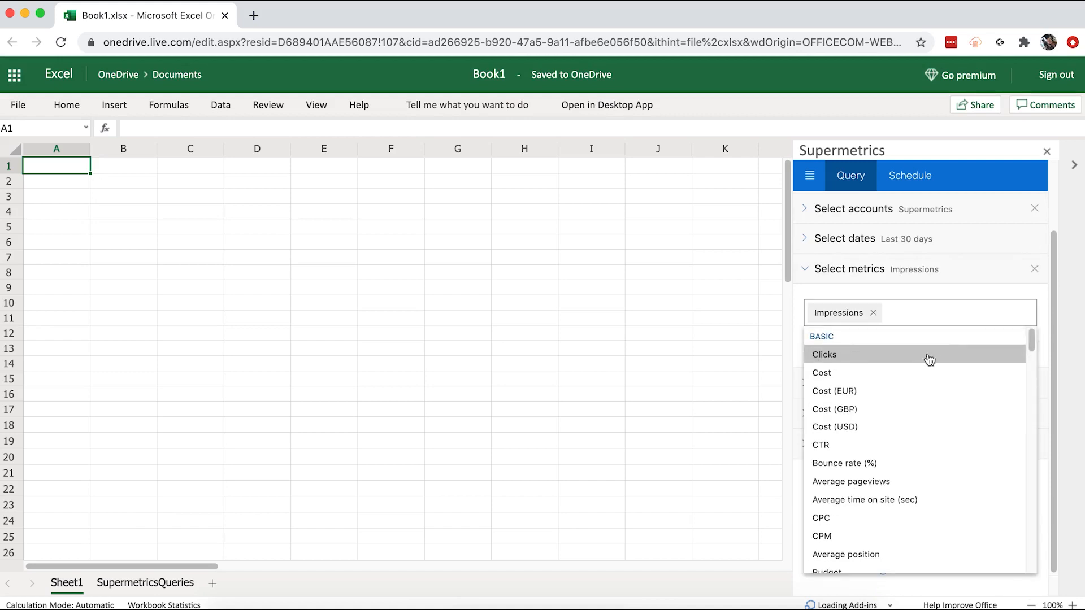
click(925, 356)
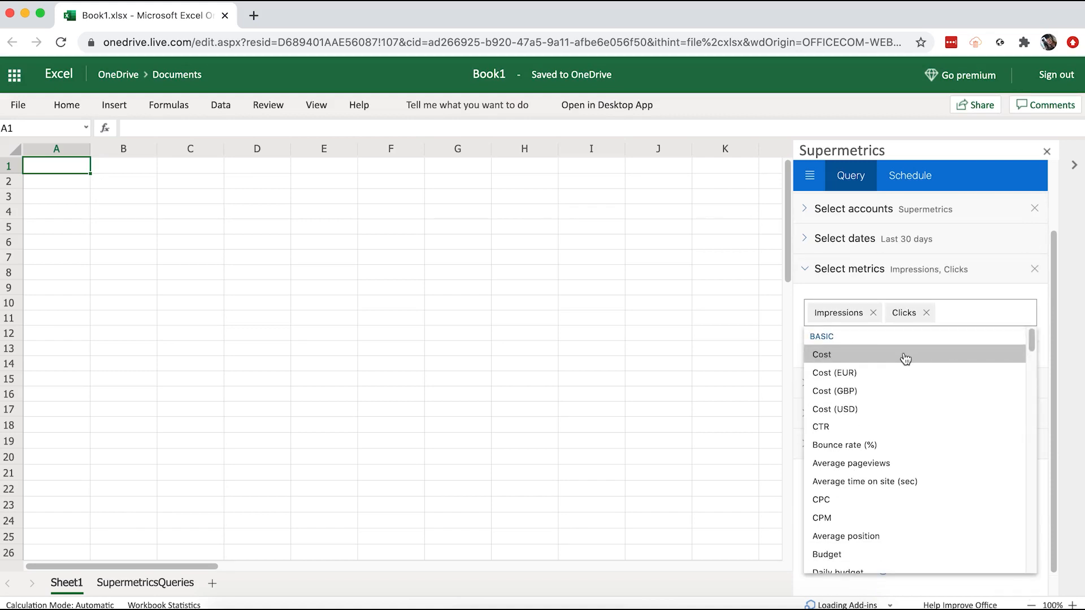
click(904, 356)
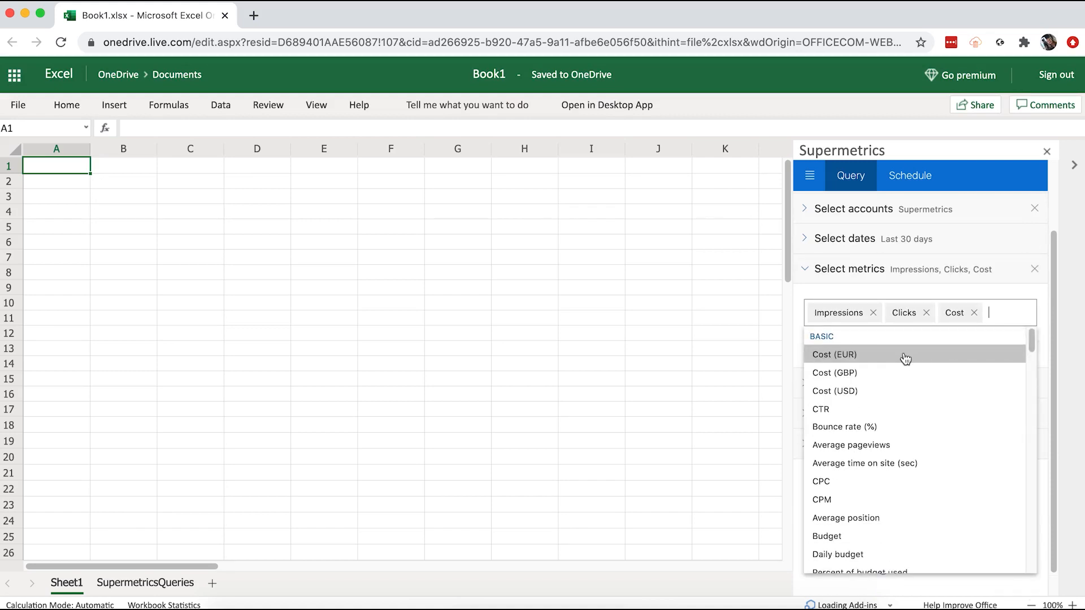
click(857, 484)
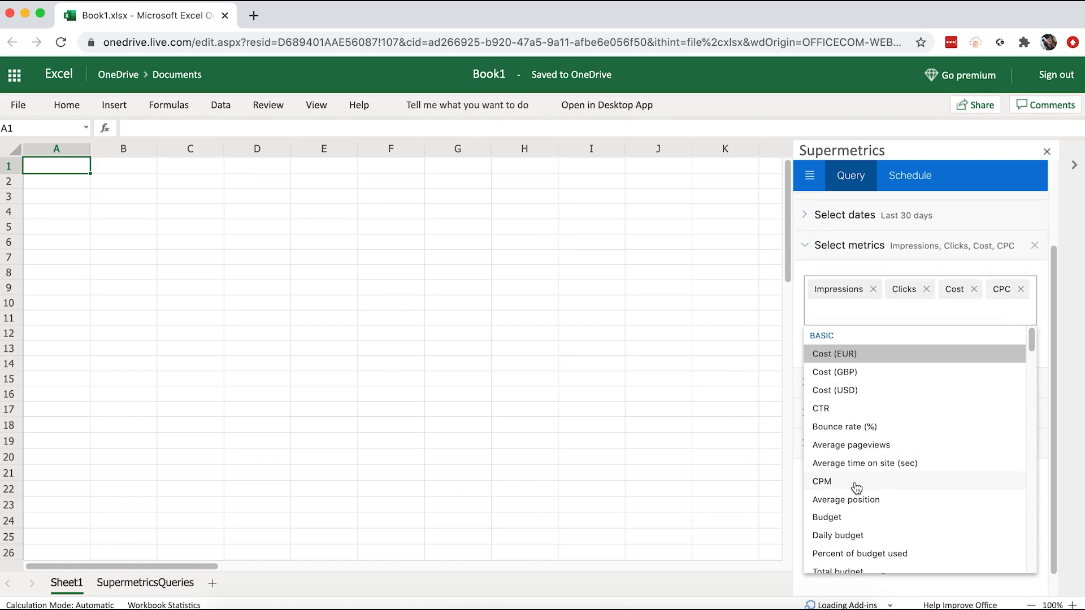
text(conversions)
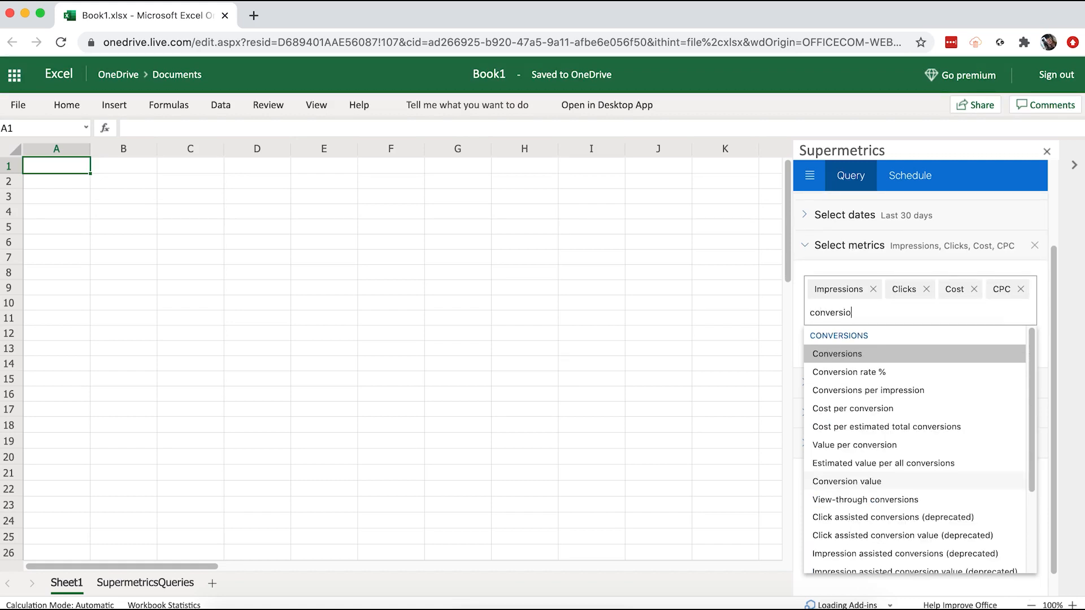
click(884, 358)
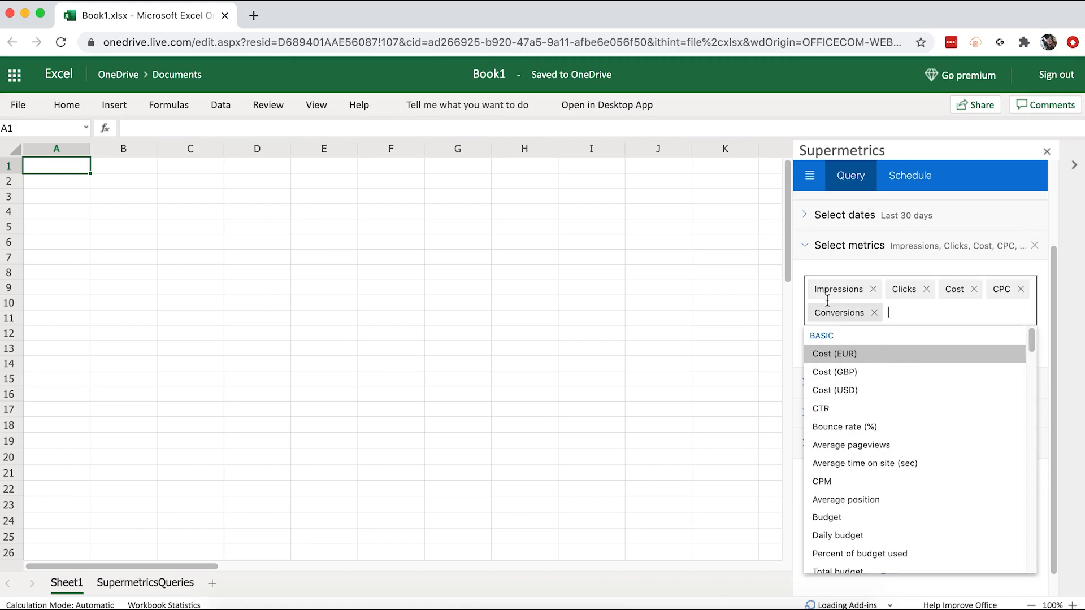
click(807, 271)
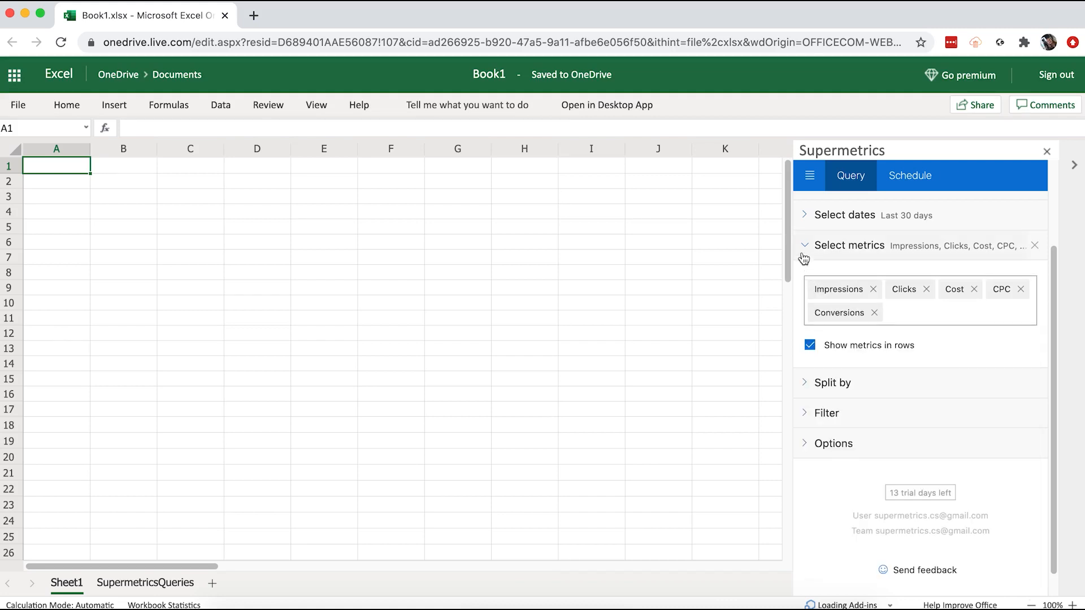
click(806, 252)
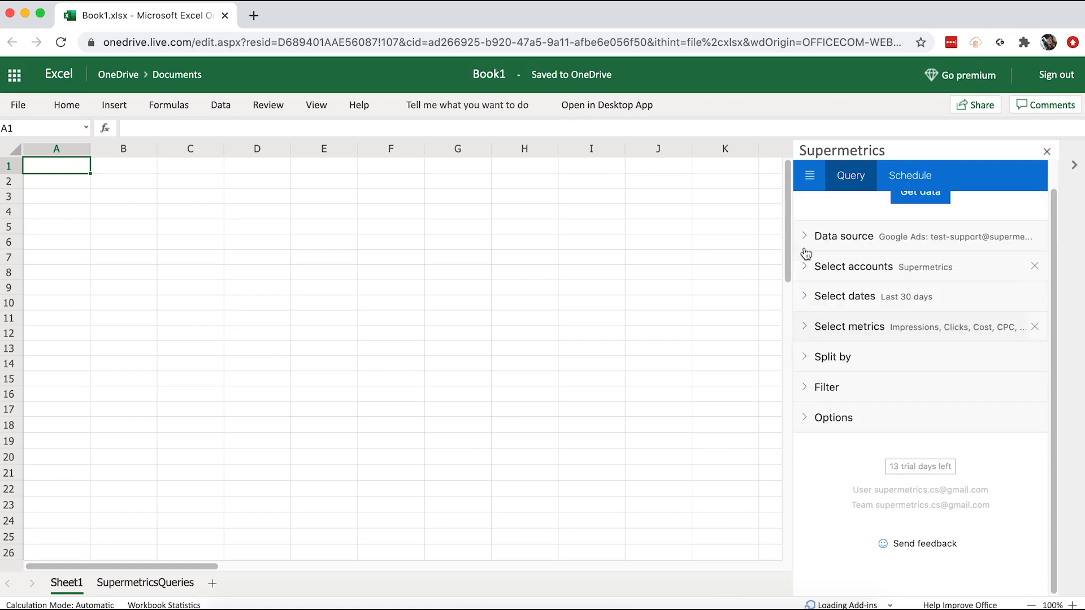
Split the query's rows by Campaign name and limit the number of rows to fetch to 10
click(805, 371)
scroll(904, 407, down, 1)
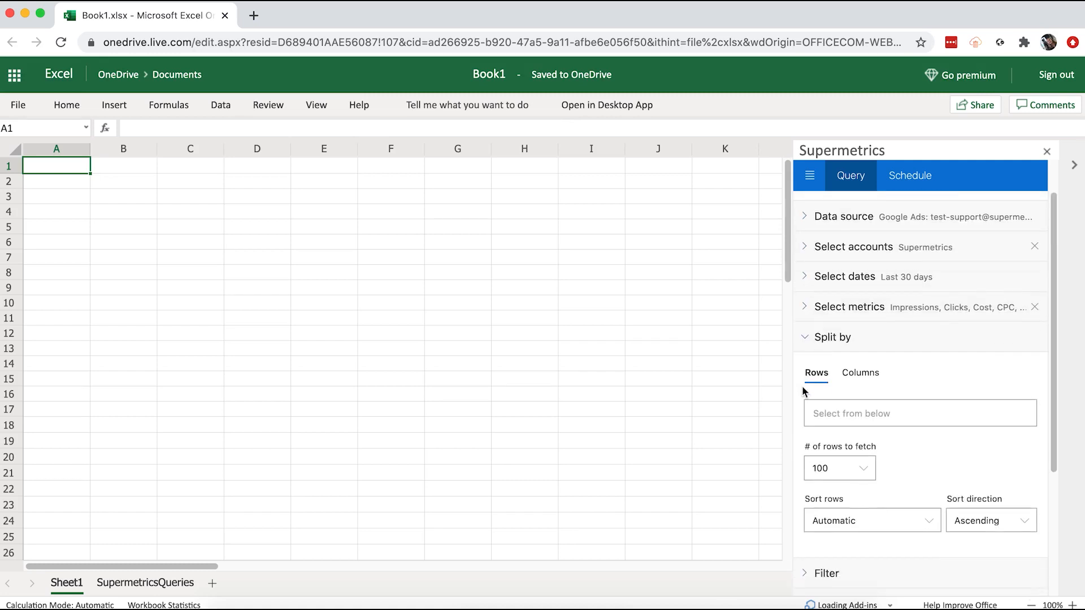
click(933, 403)
text(campaign)
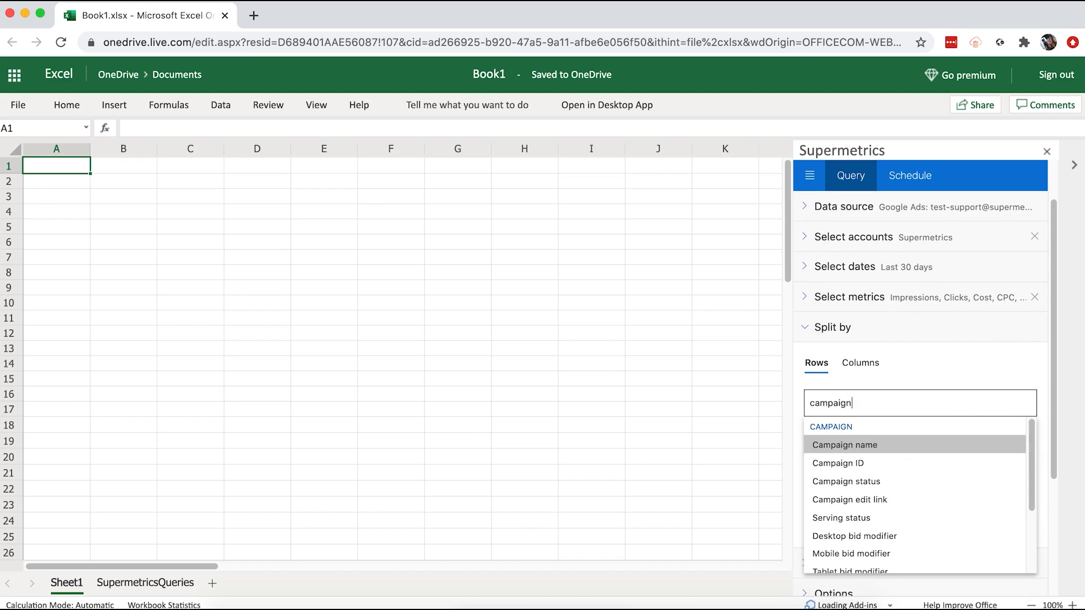
click(944, 447)
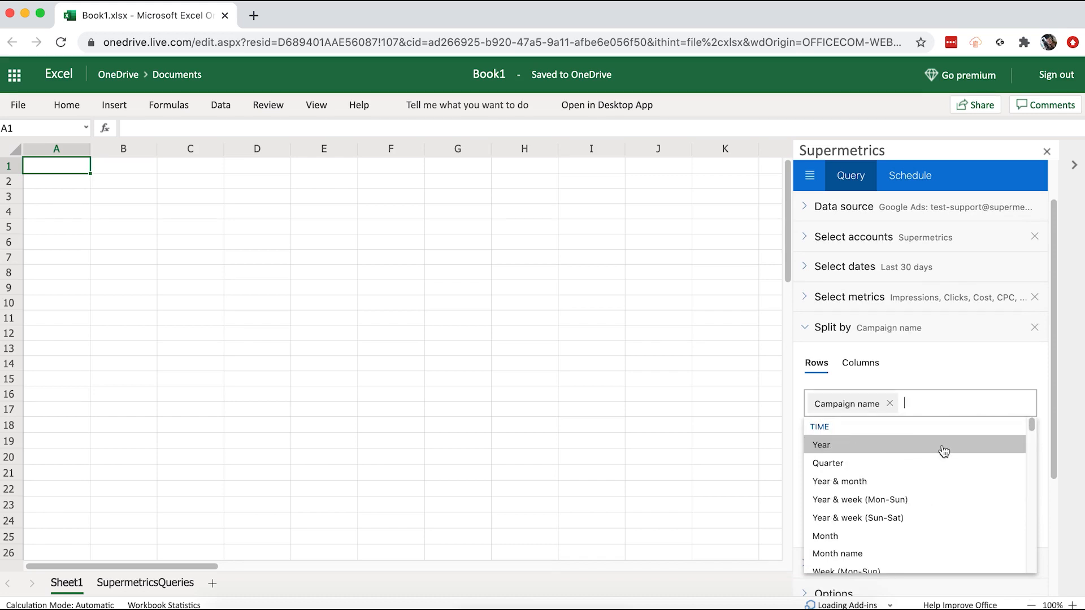
click(951, 375)
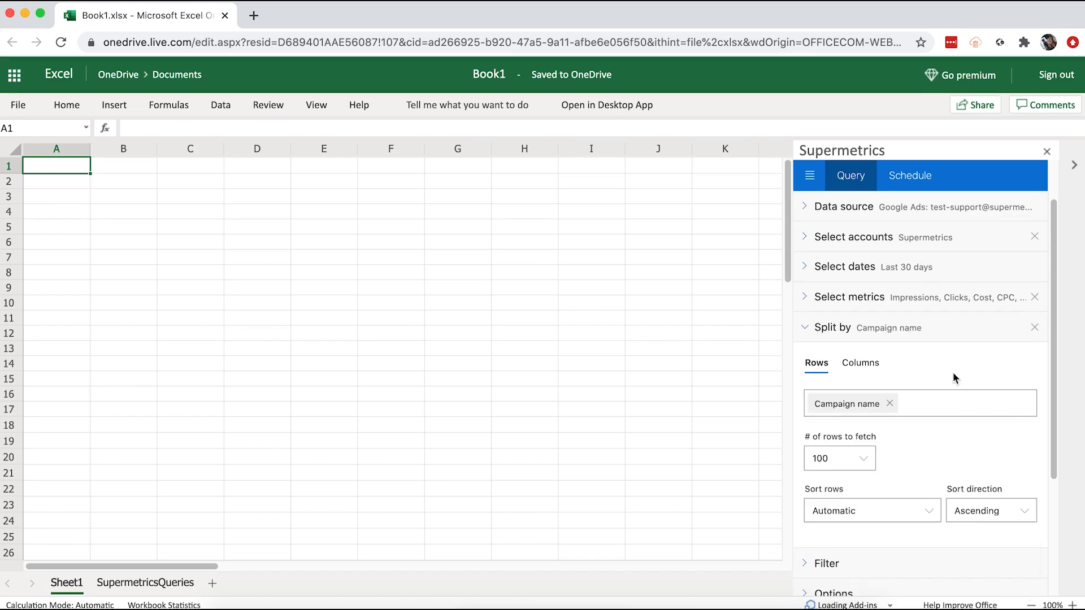
click(873, 459)
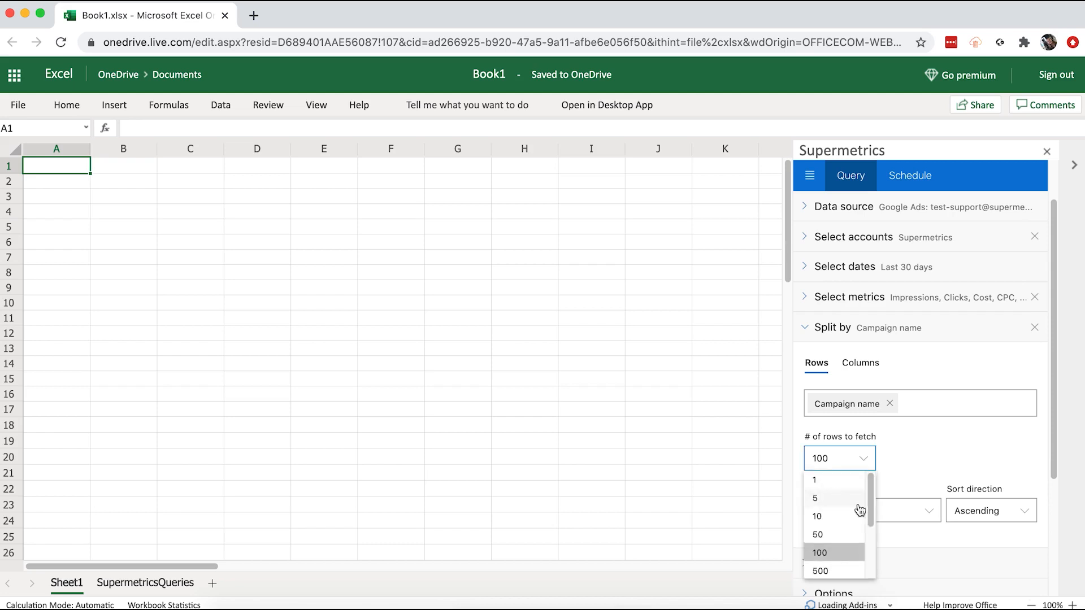
click(856, 524)
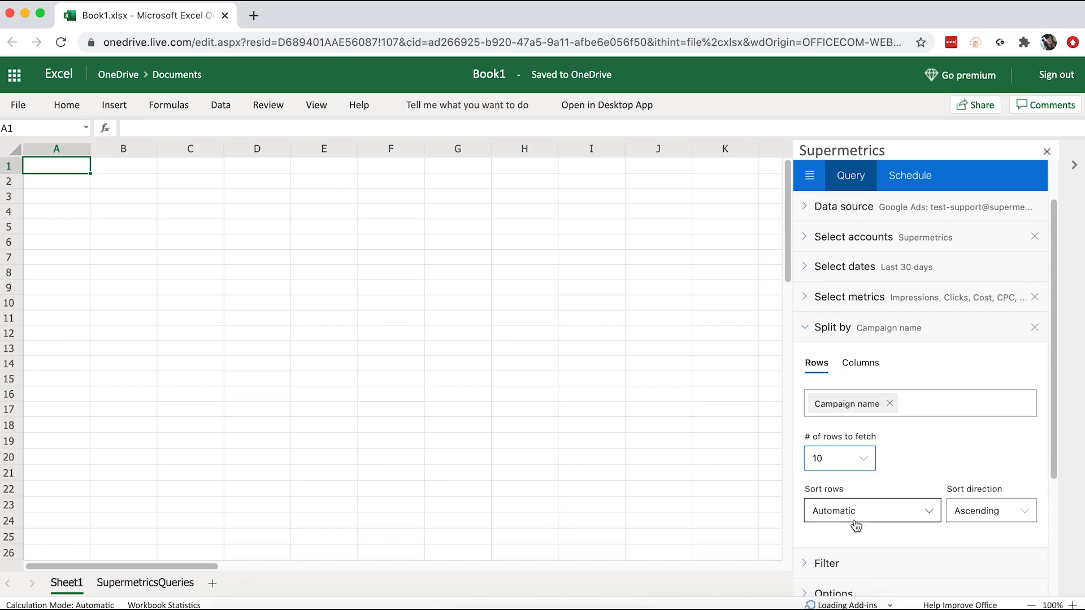
click(803, 330)
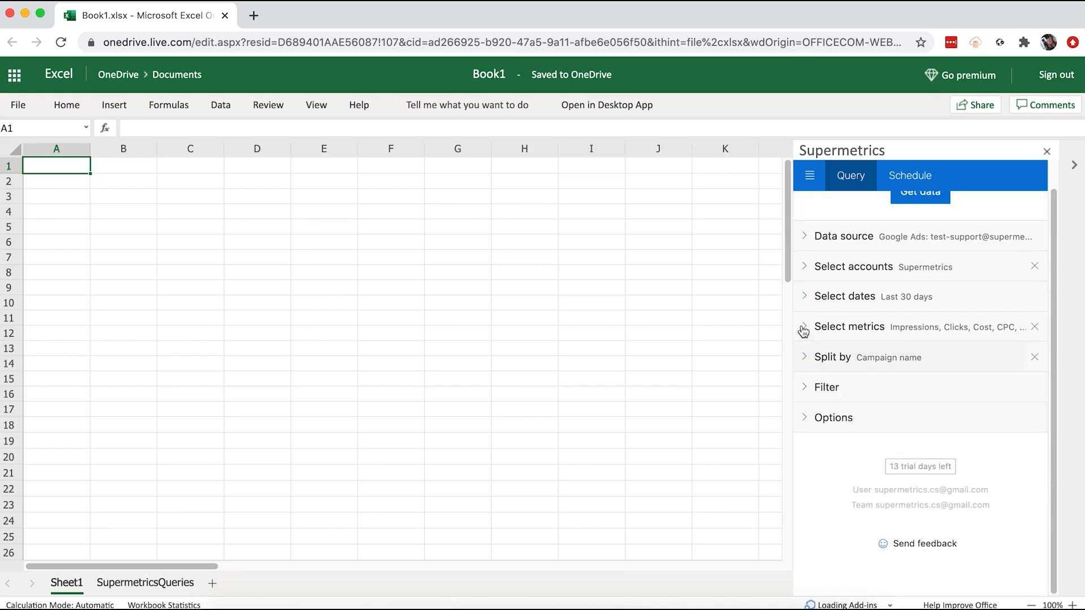
Add a query filter that keeps only data where Country equals India
click(807, 389)
click(808, 395)
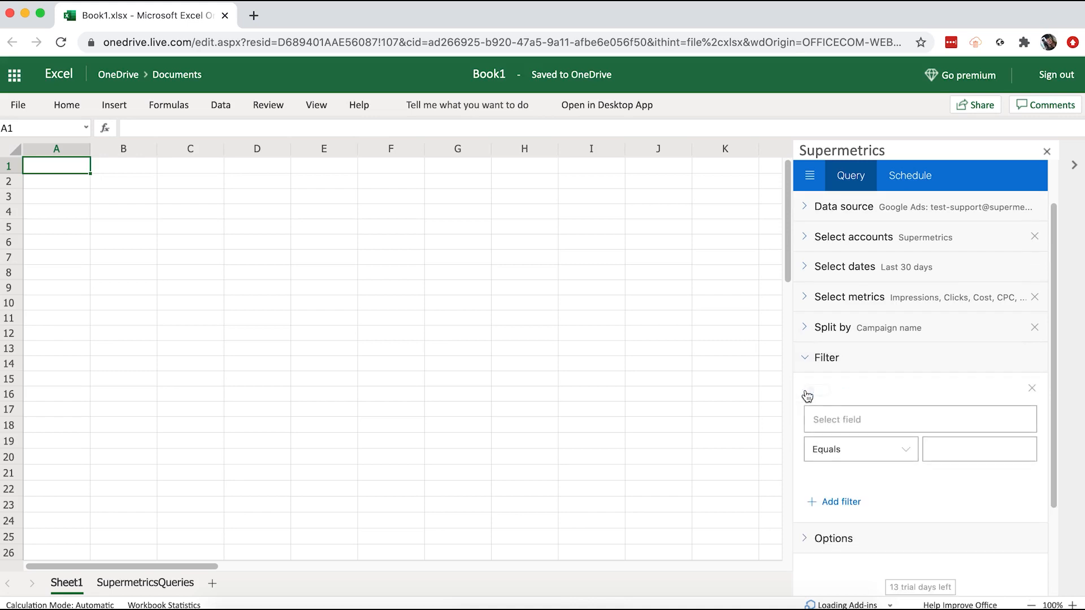
click(866, 418)
text(country)
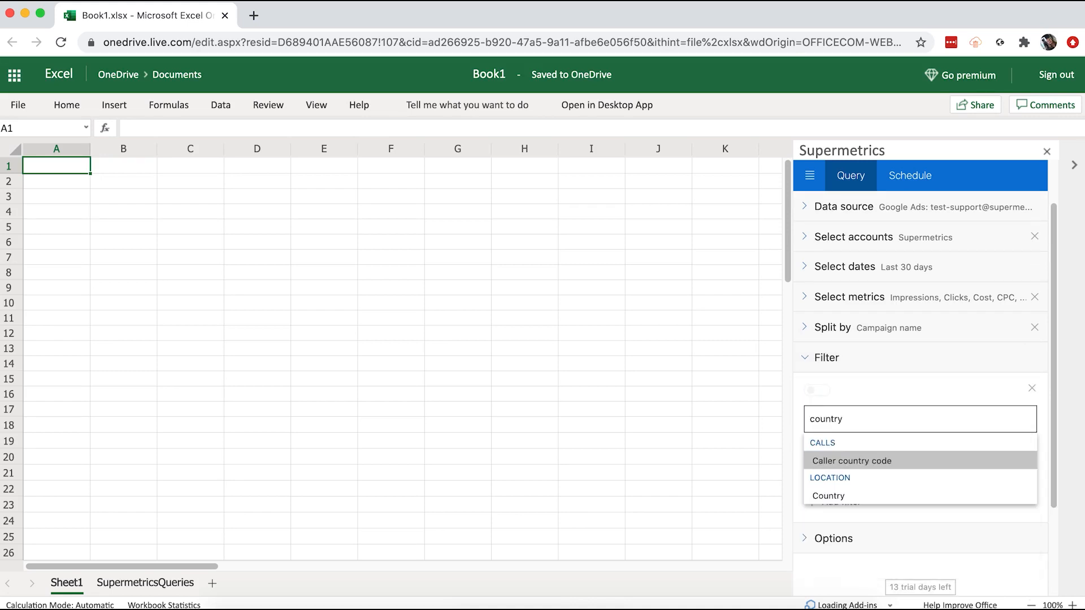
click(883, 495)
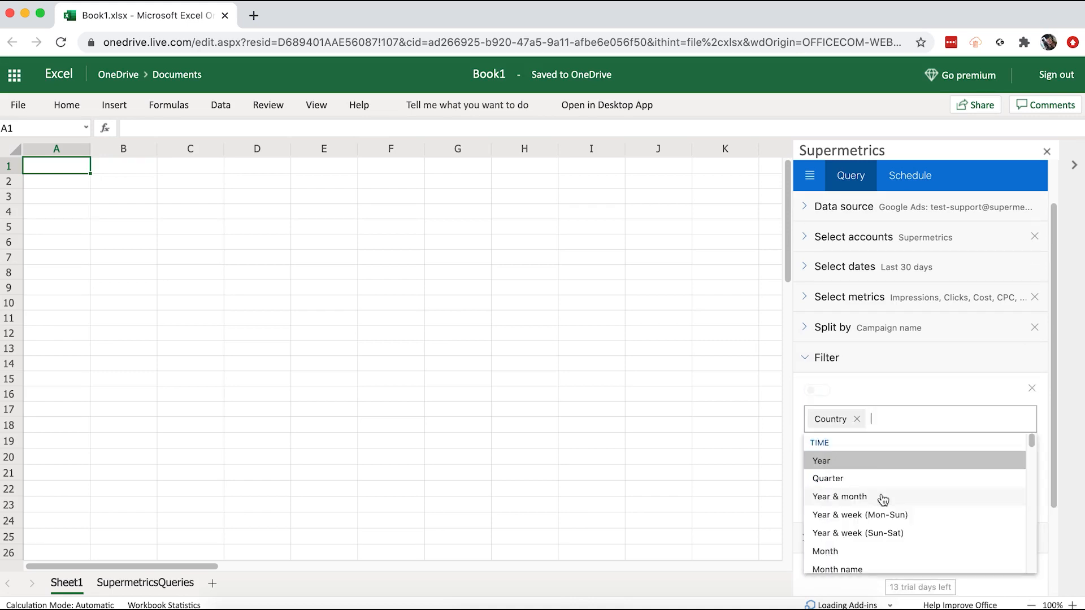
click(799, 510)
click(956, 452)
text(India)
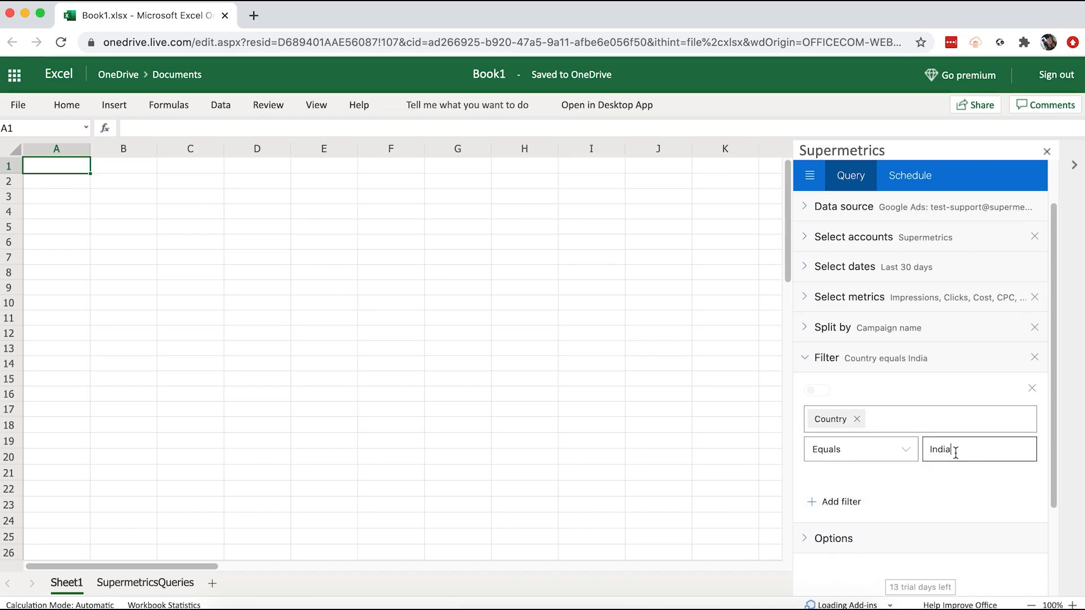
click(807, 359)
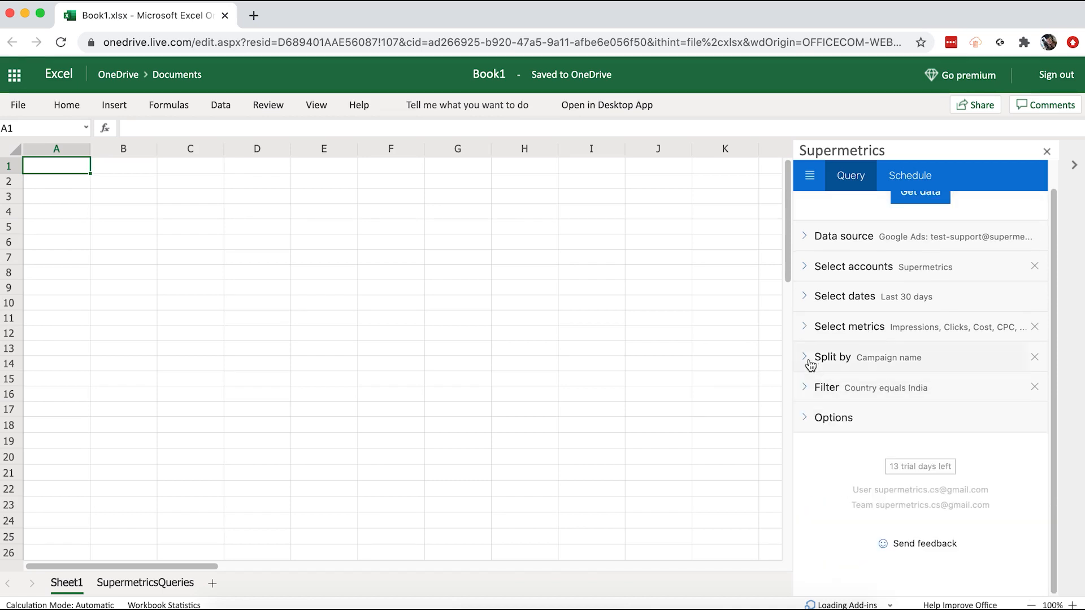
Run the query so its Google Ads data is placed in the sheet starting at cell B2
click(151, 182)
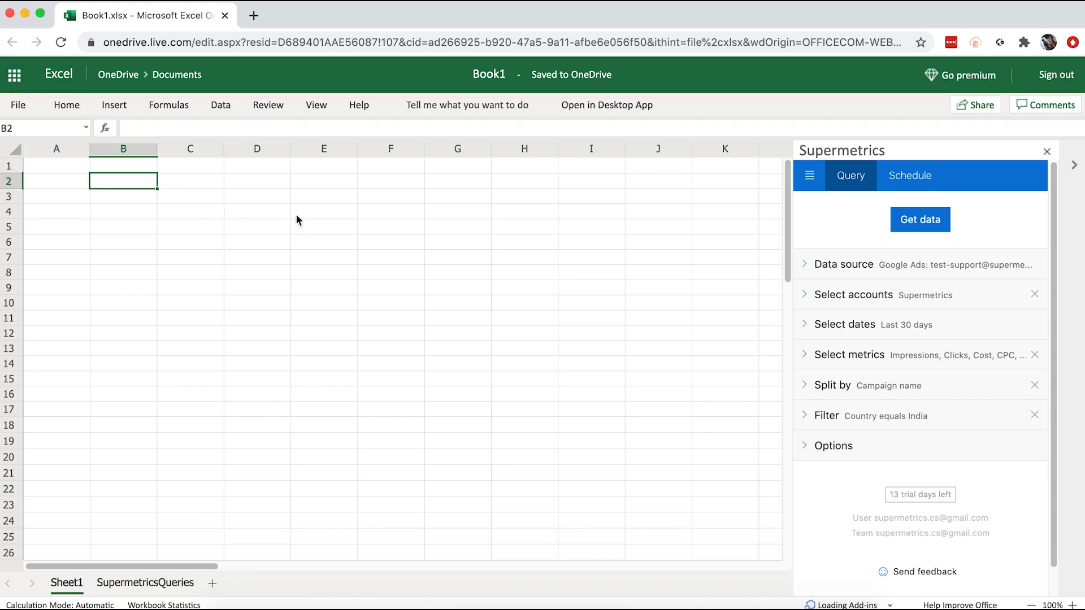
click(902, 225)
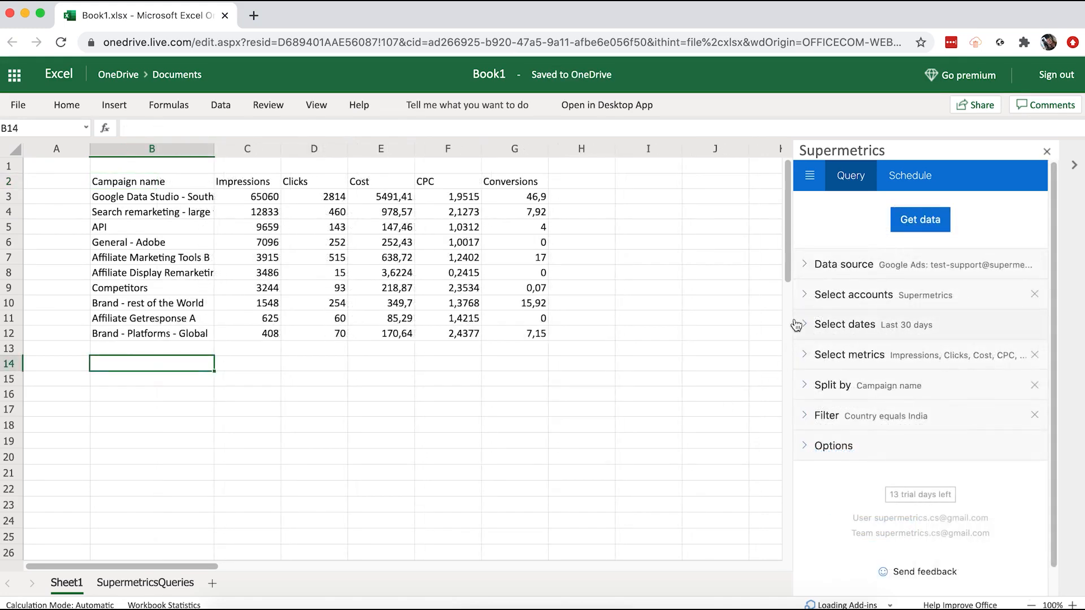
Change the query's date range to 2020-01-01 through 2020-06-30, starting from the Year to date option
click(803, 326)
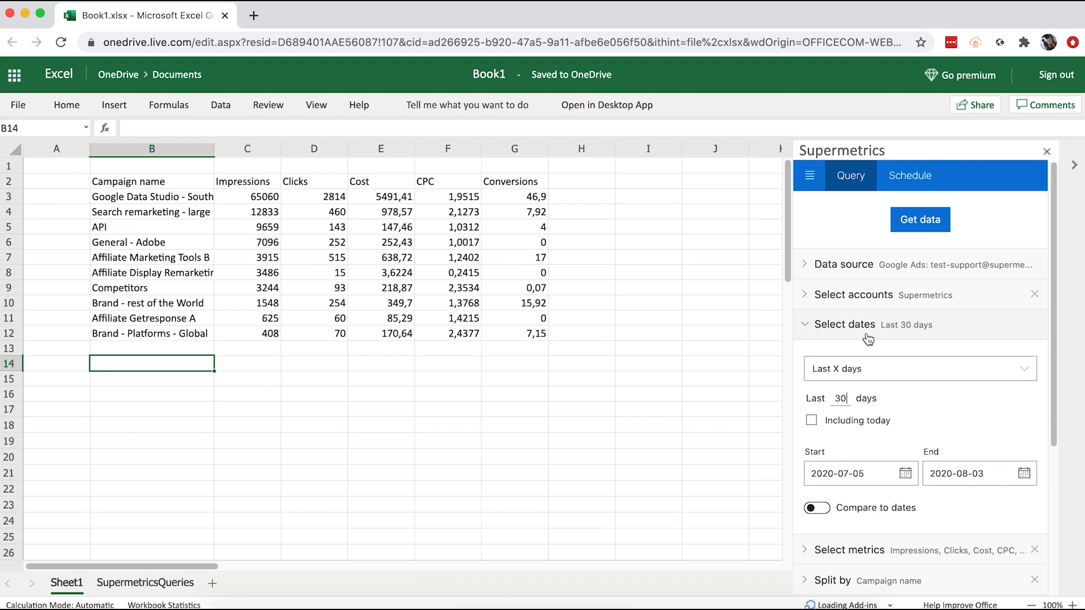
click(1028, 372)
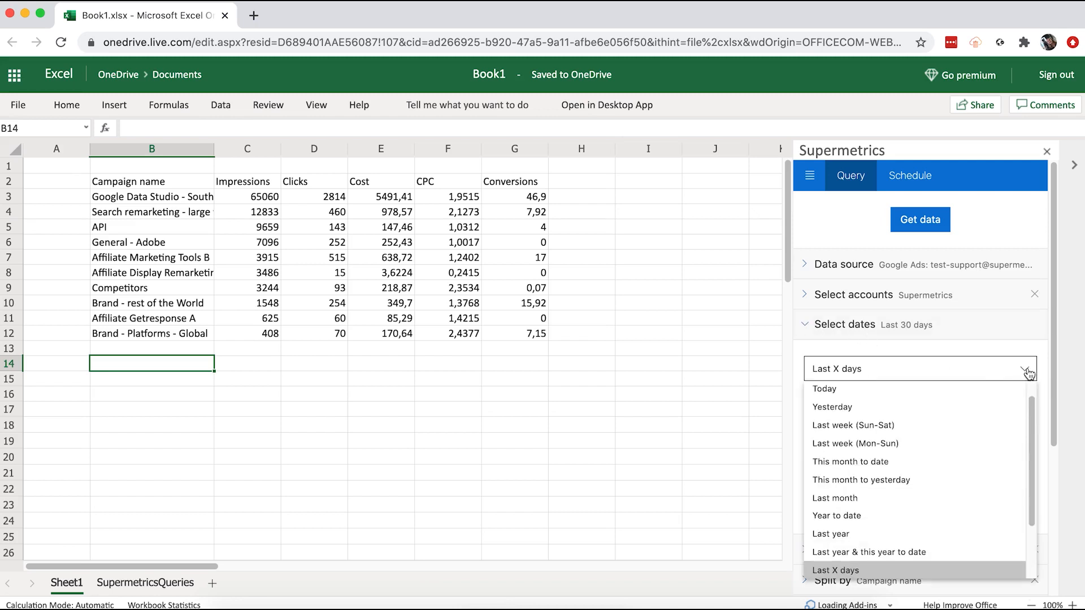
scroll(998, 443, down, 1)
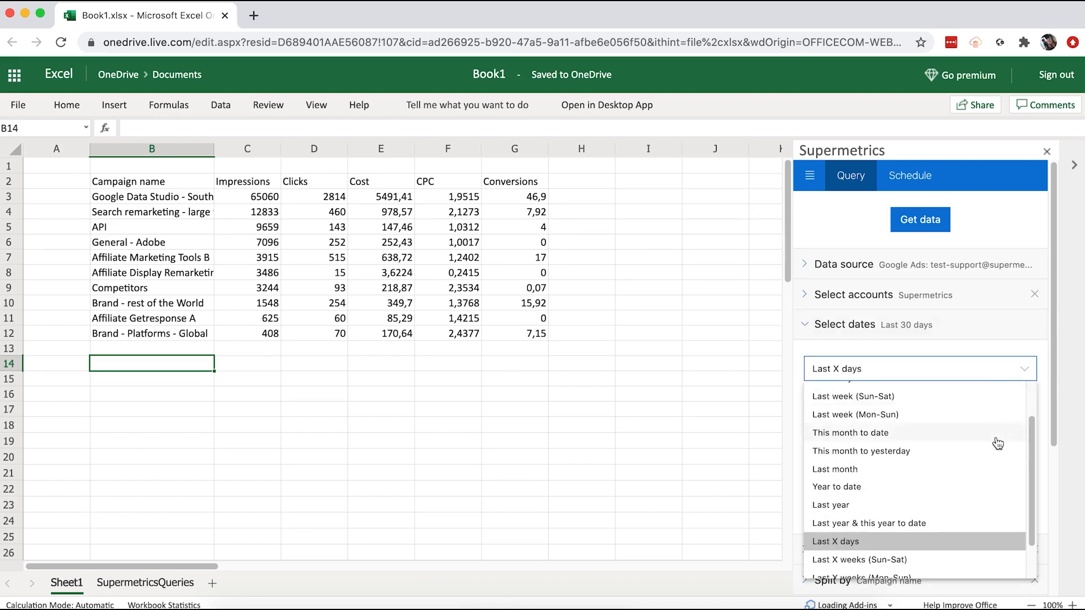
scroll(998, 443, down, 2)
click(980, 446)
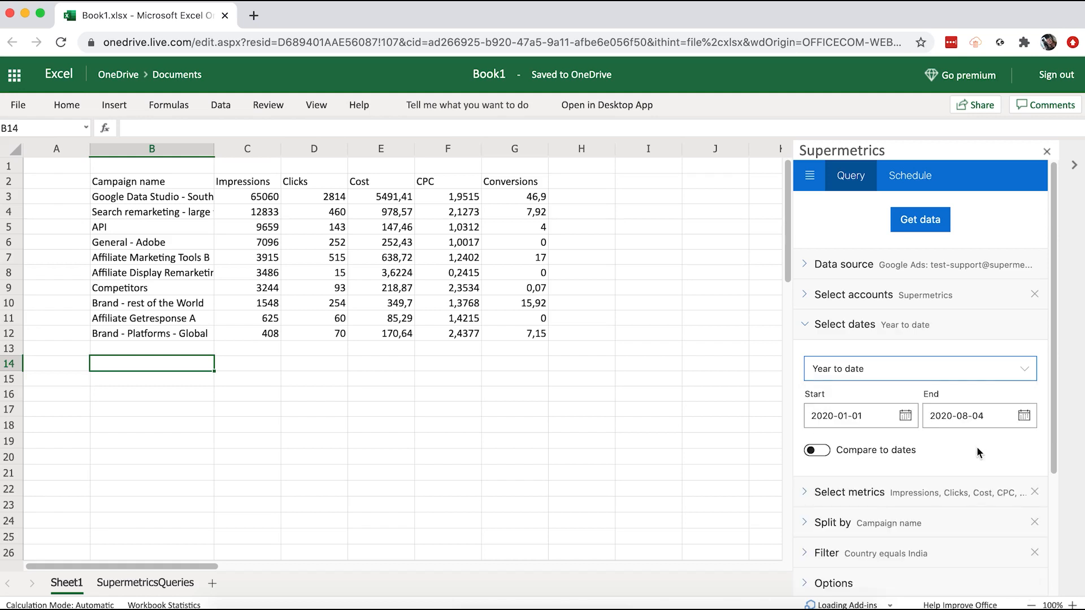
click(1024, 416)
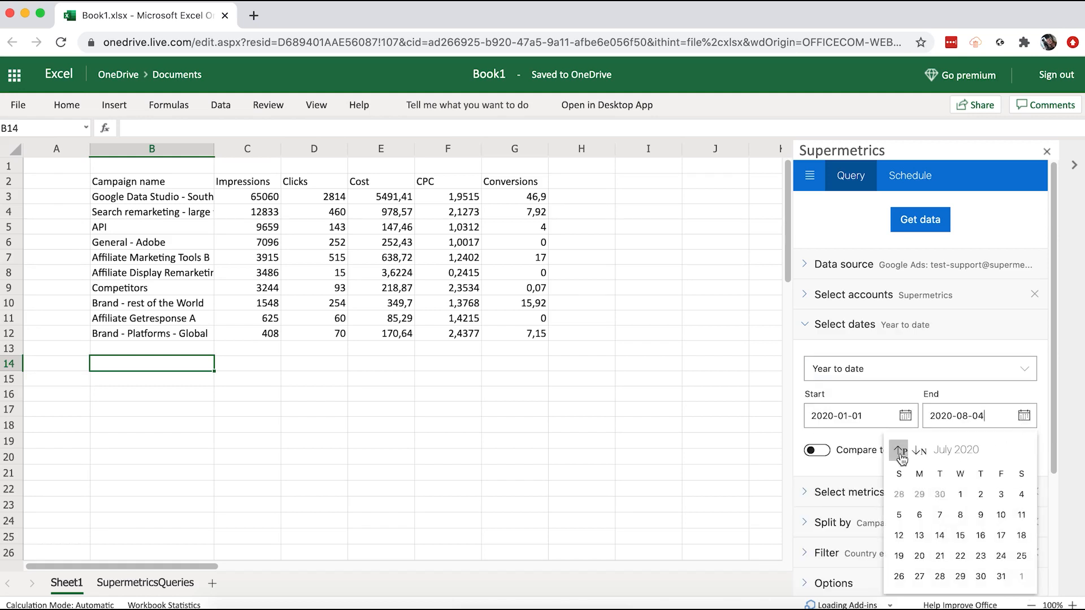
click(939, 577)
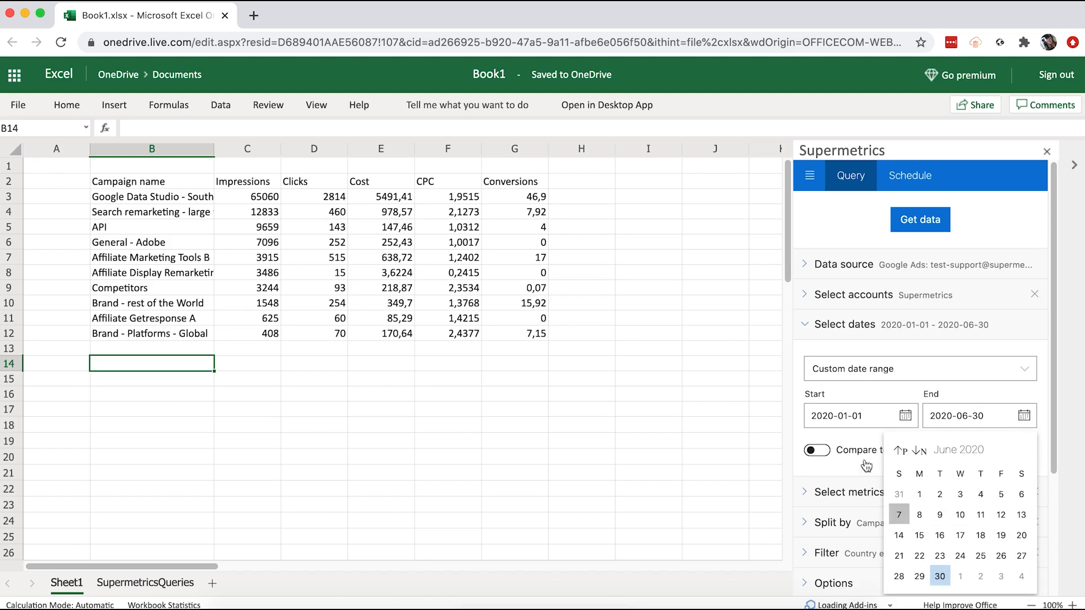
click(802, 326)
Remove Impressions, Clicks, Cost and CPC from the query's metrics, keeping only Conversions
click(804, 354)
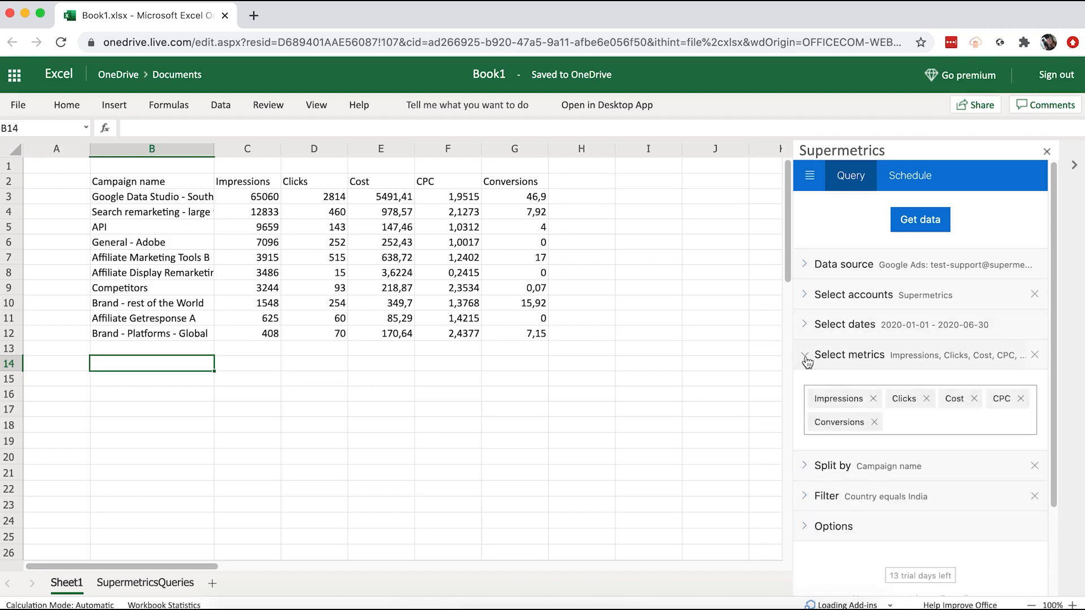
click(872, 399)
click(845, 399)
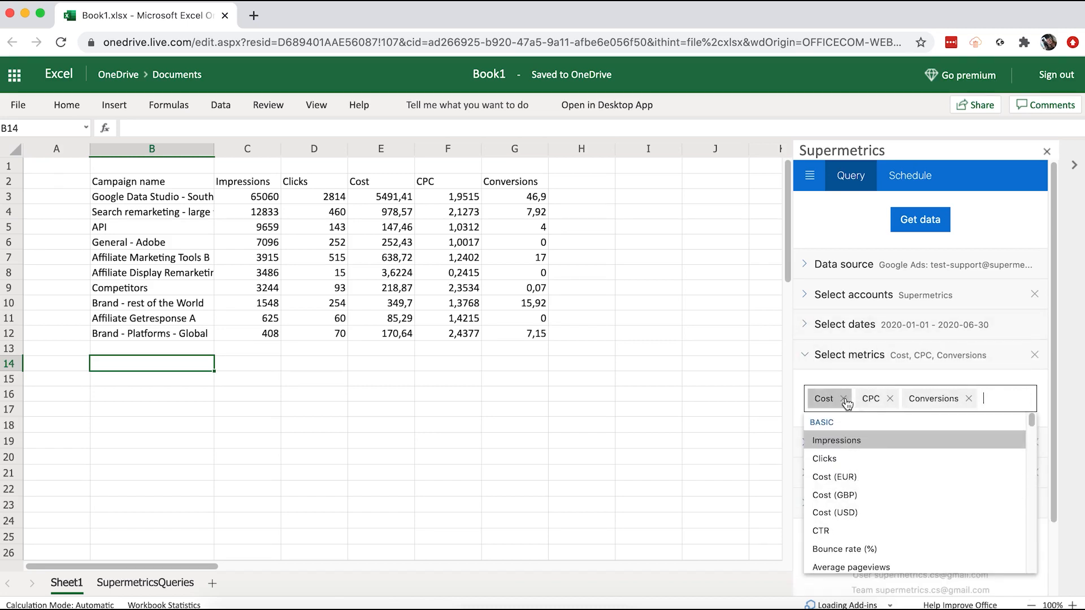
click(842, 399)
click(841, 399)
click(804, 375)
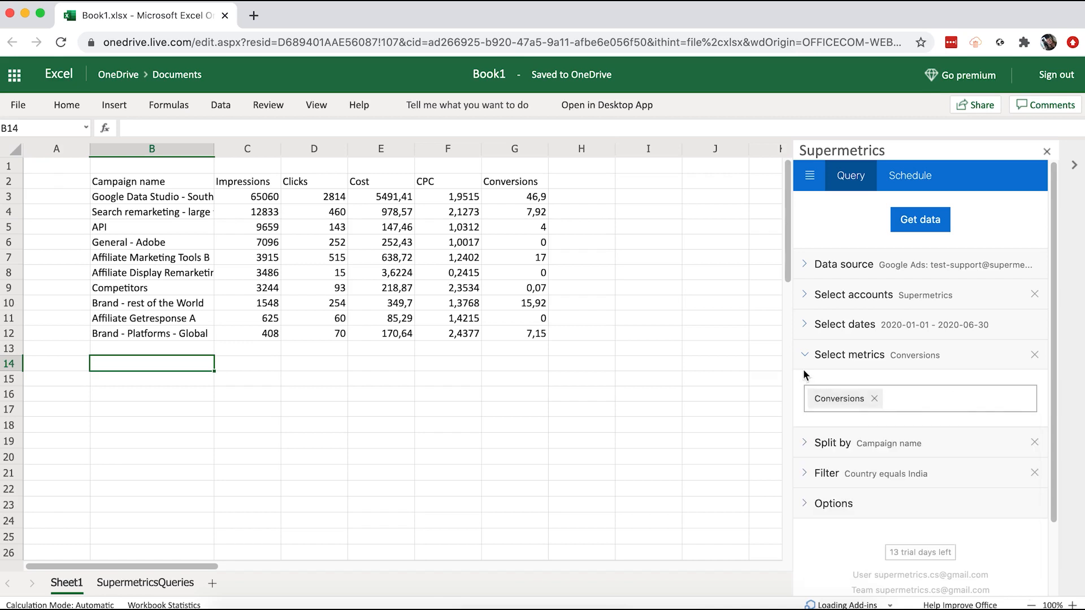
click(805, 366)
Replace the Campaign name row split with Conversion category
click(806, 386)
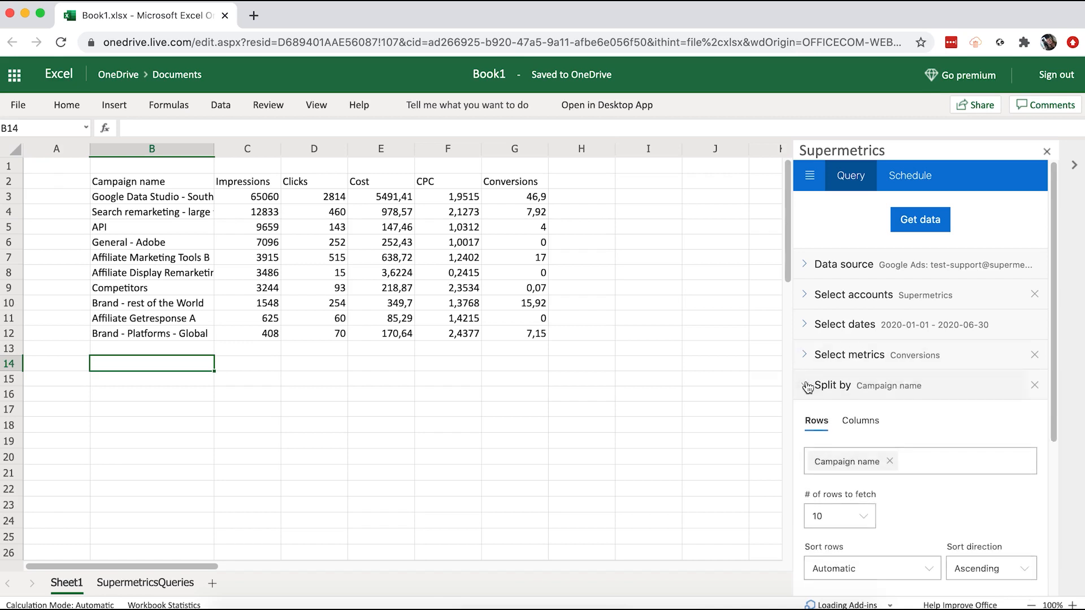
click(918, 461)
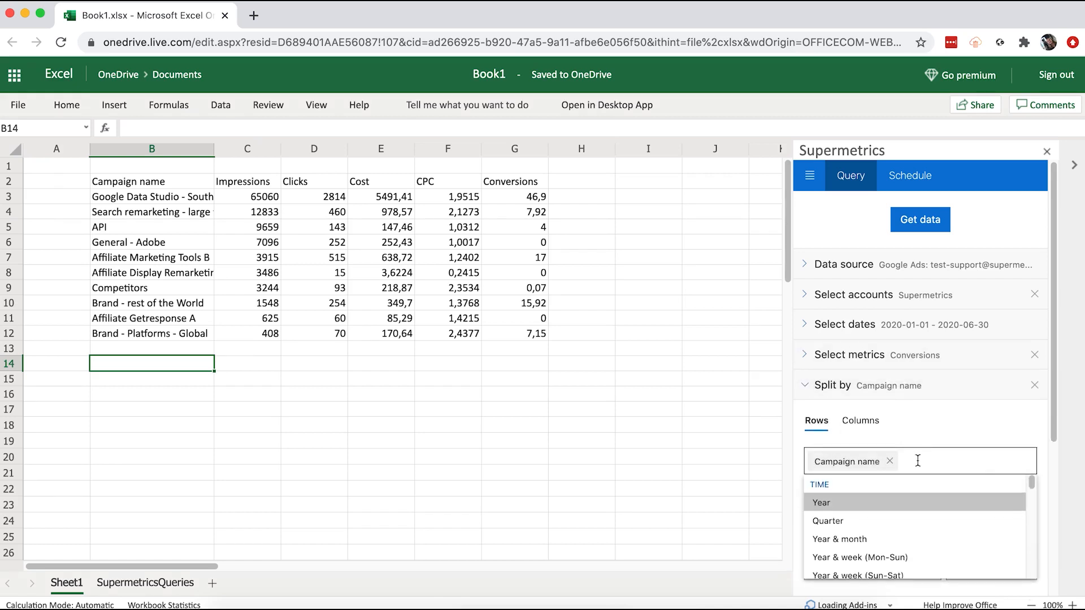
key(BackSpace)
key(BackSpace)
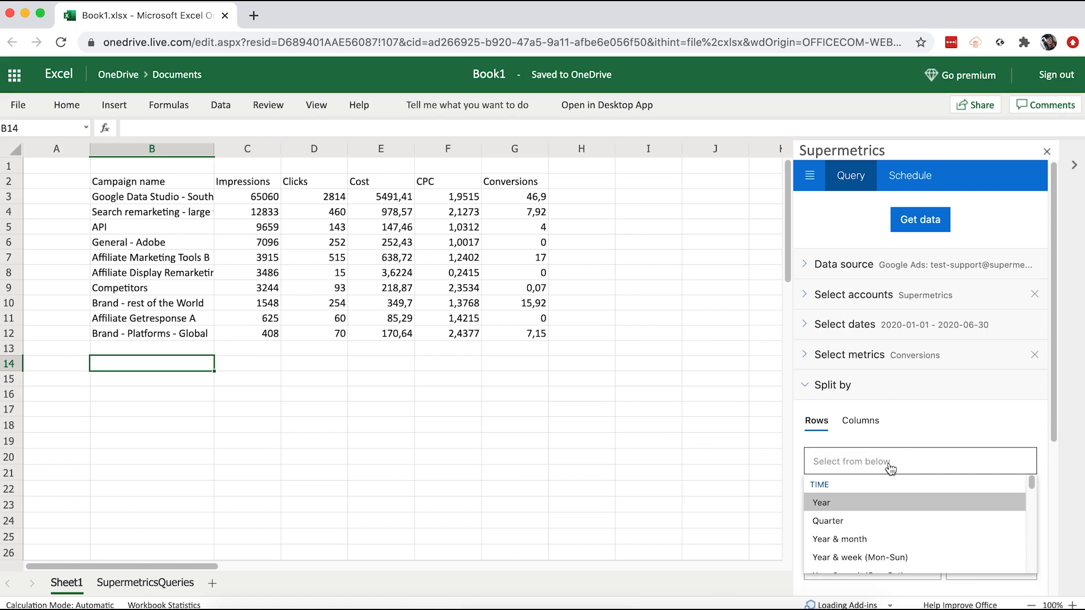
text(conversion)
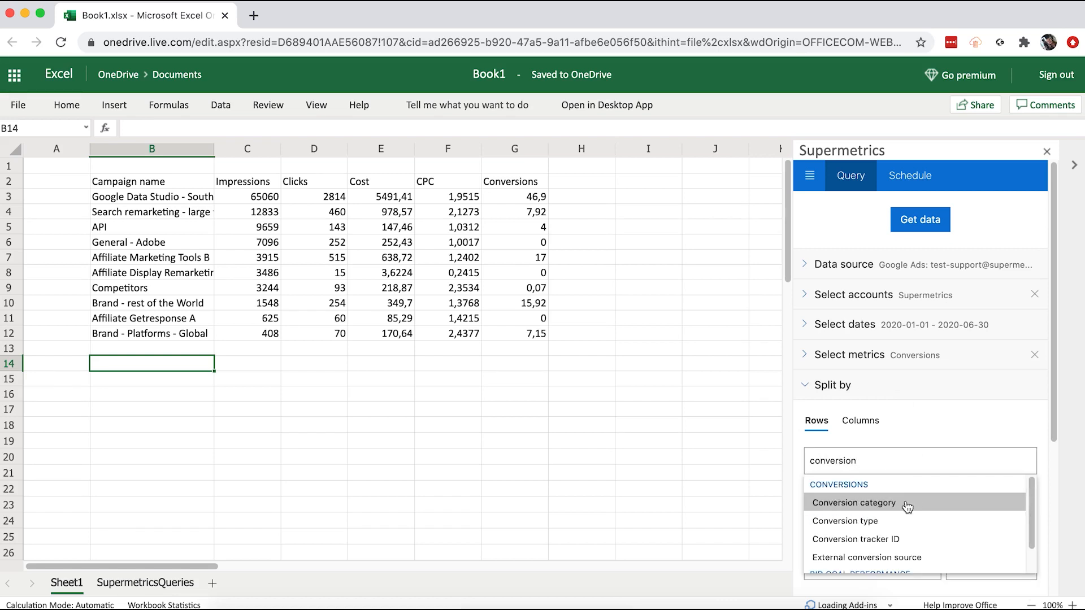
click(904, 503)
Split the query's columns by Year & month, run the query into cell B14 and close its query info
click(876, 428)
click(914, 460)
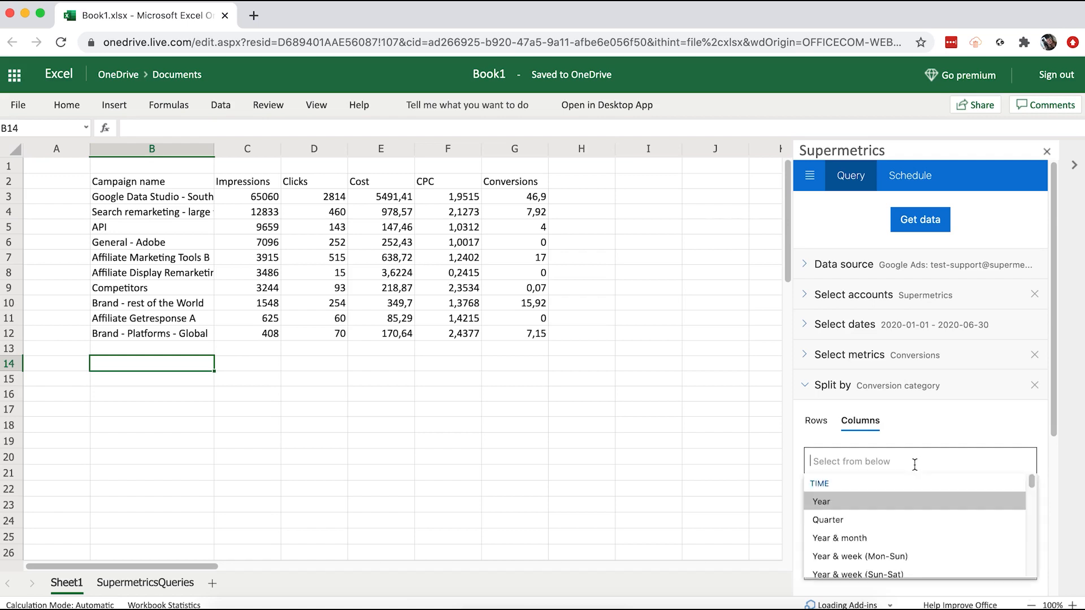
click(916, 539)
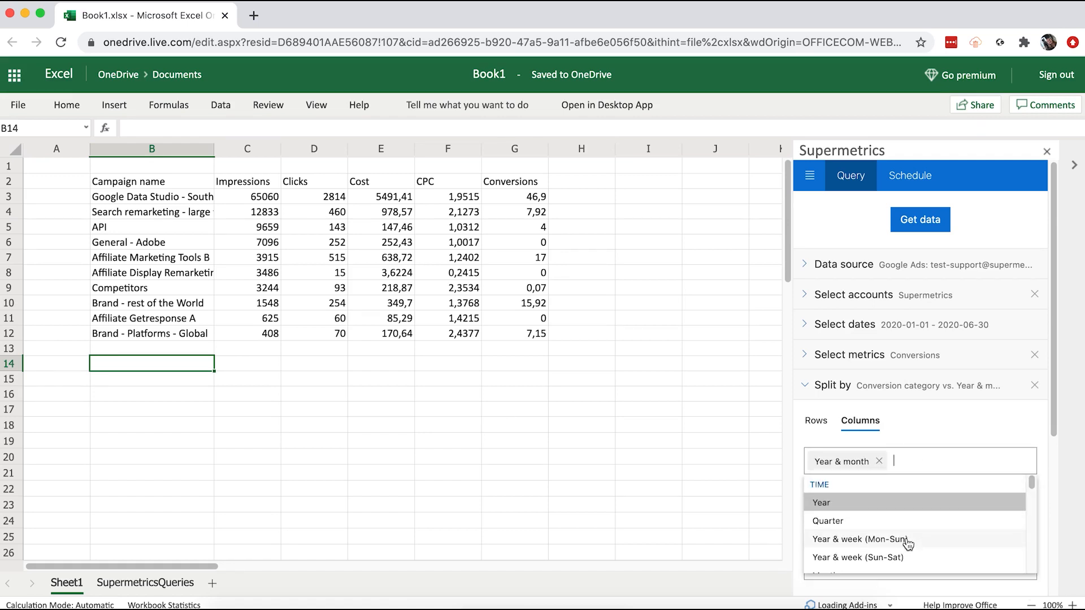
click(947, 426)
click(808, 390)
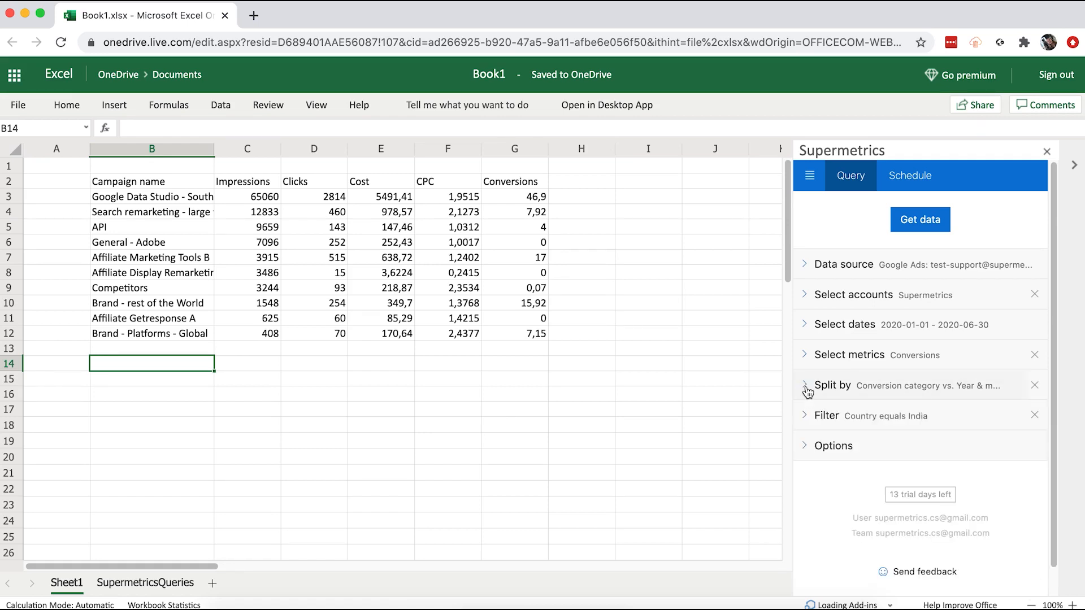
click(896, 223)
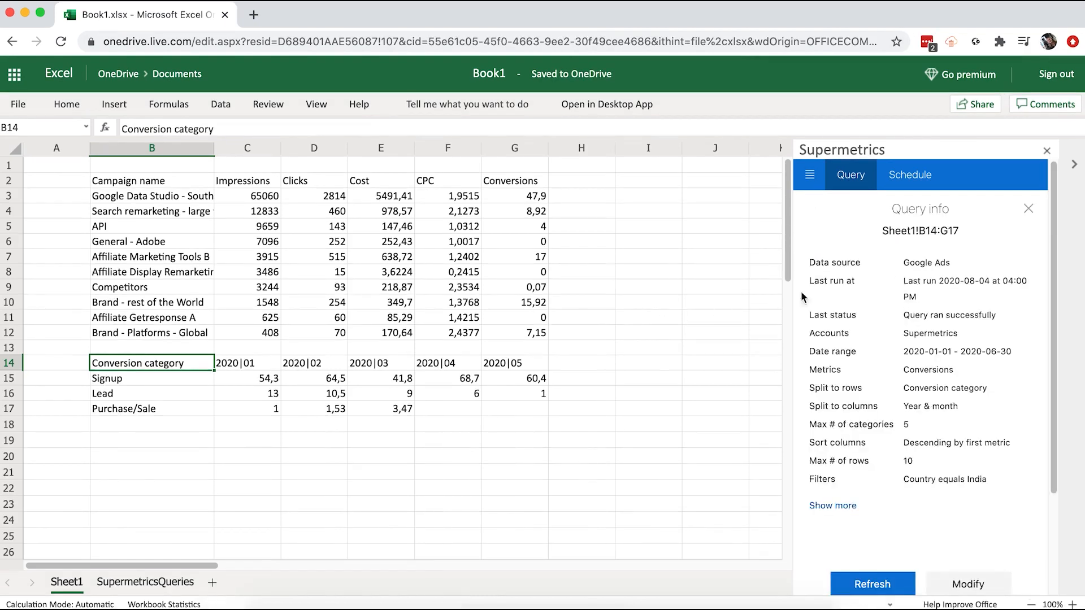
click(1027, 209)
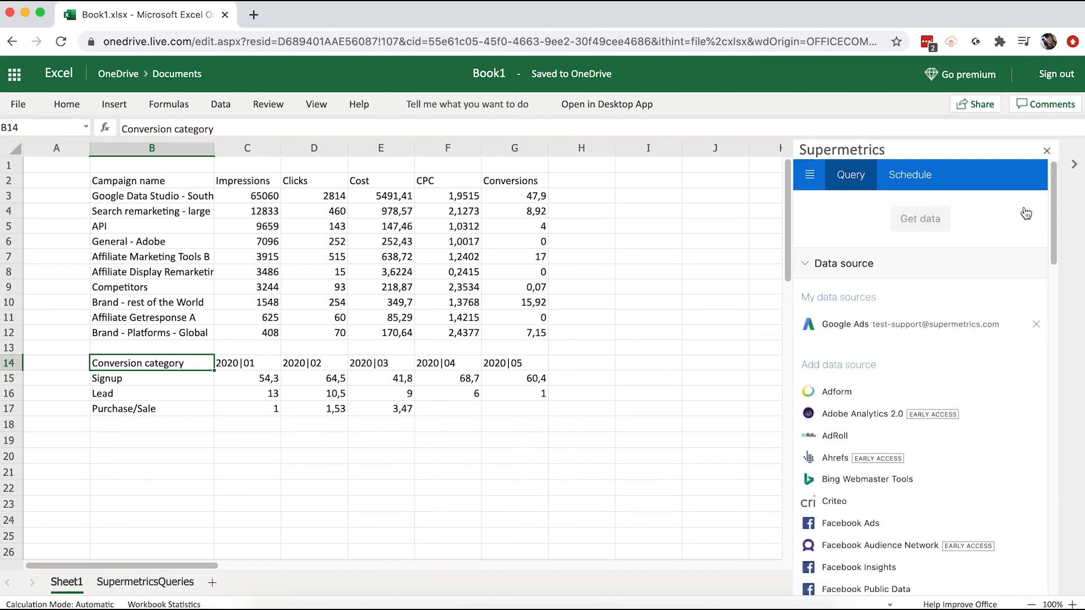
Review the query info of the campaign table and its extra options for deleting the query, then close it
click(540, 261)
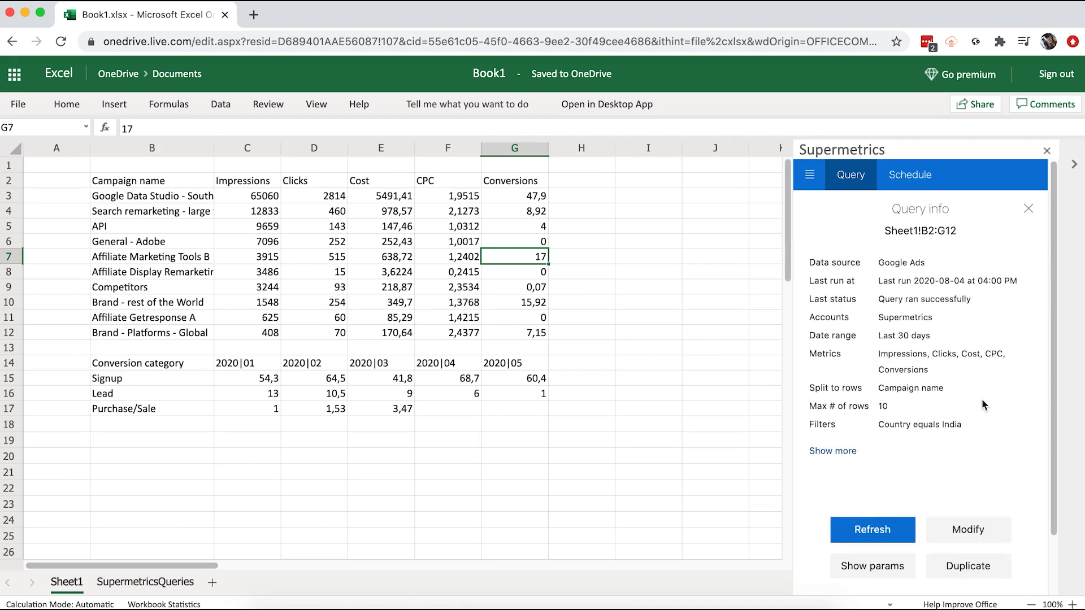
scroll(982, 398, down, 2)
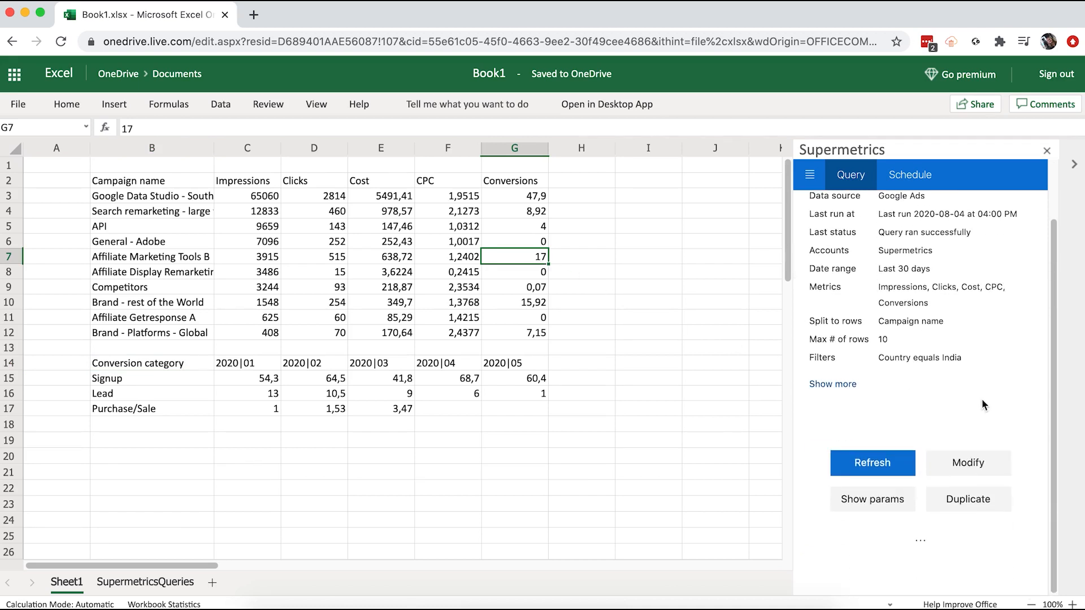
click(919, 542)
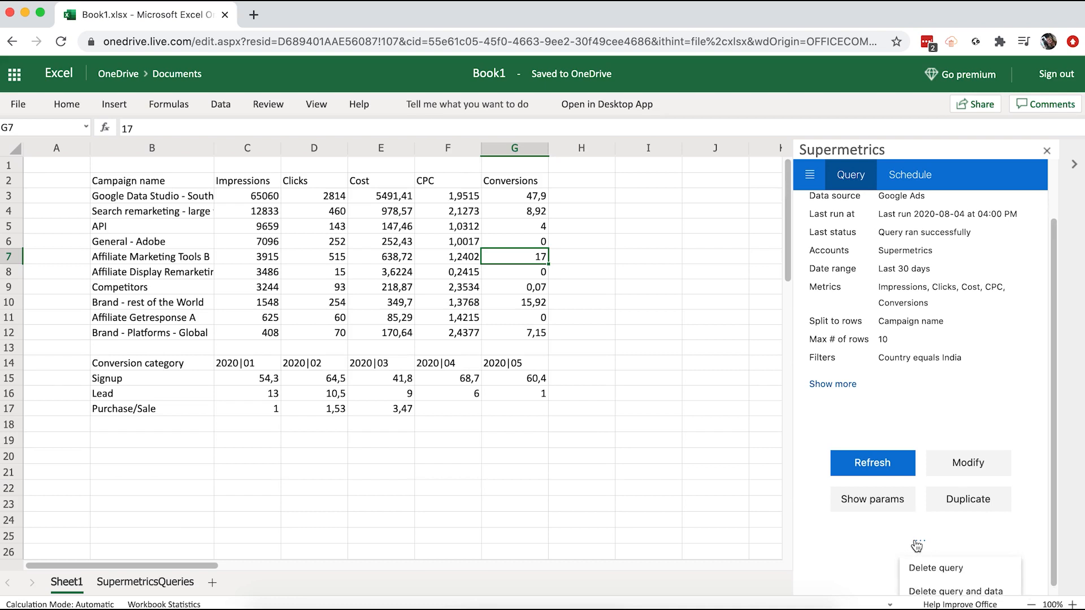
scroll(889, 555, down, 1)
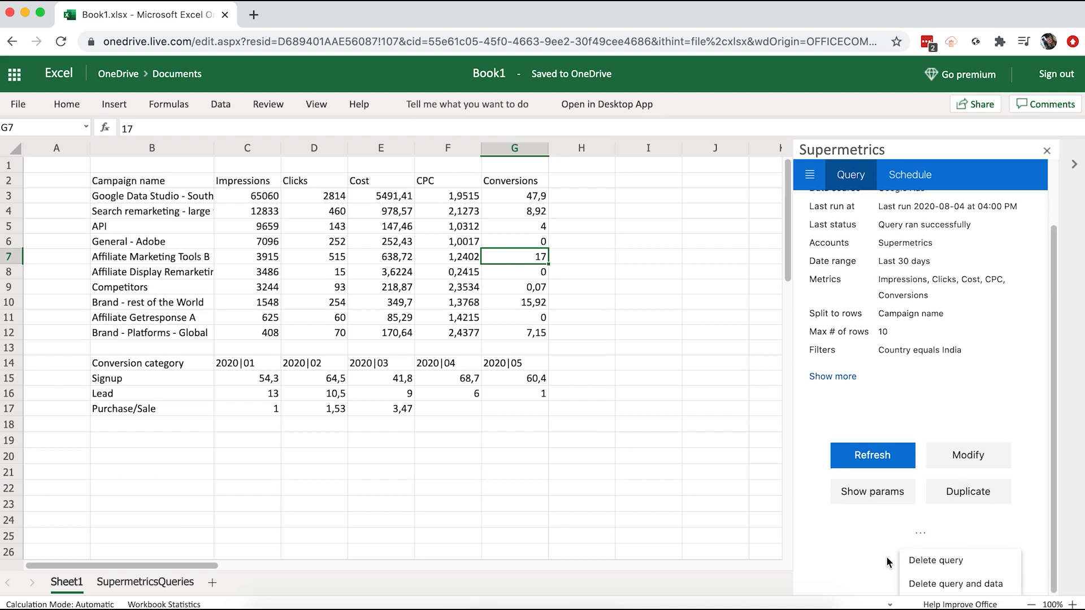
scroll(889, 559, up, 2)
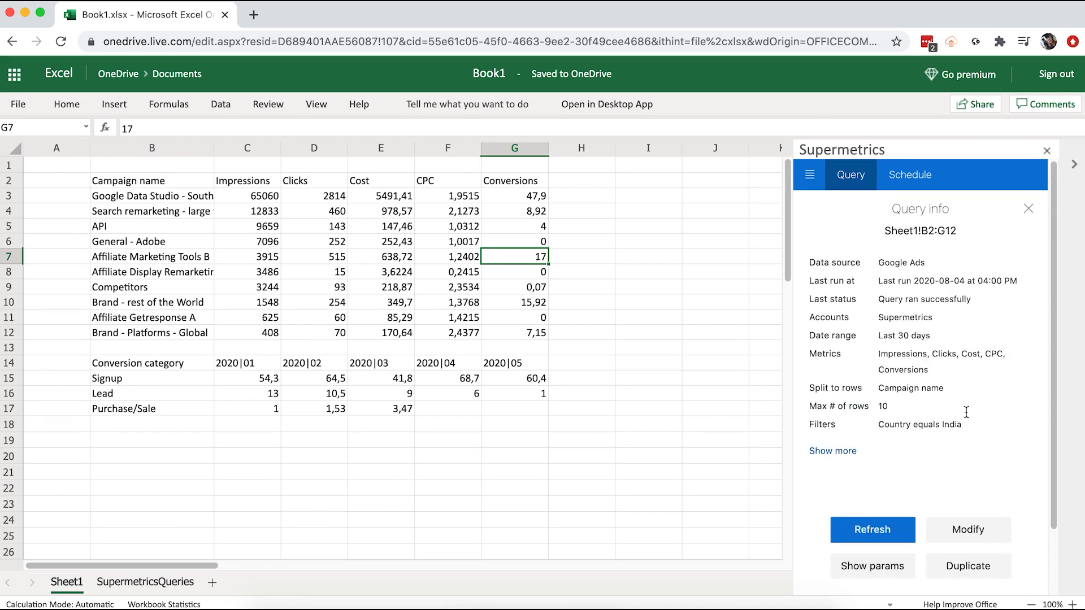
click(1029, 210)
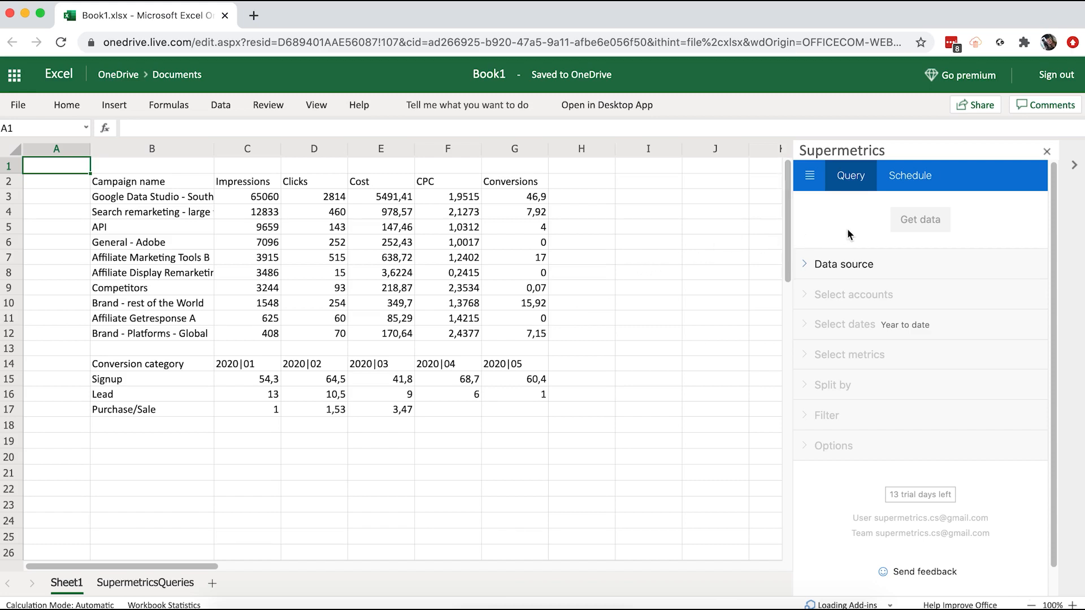
Add a new schedule trigger with the action Refresh & email weekly
click(934, 185)
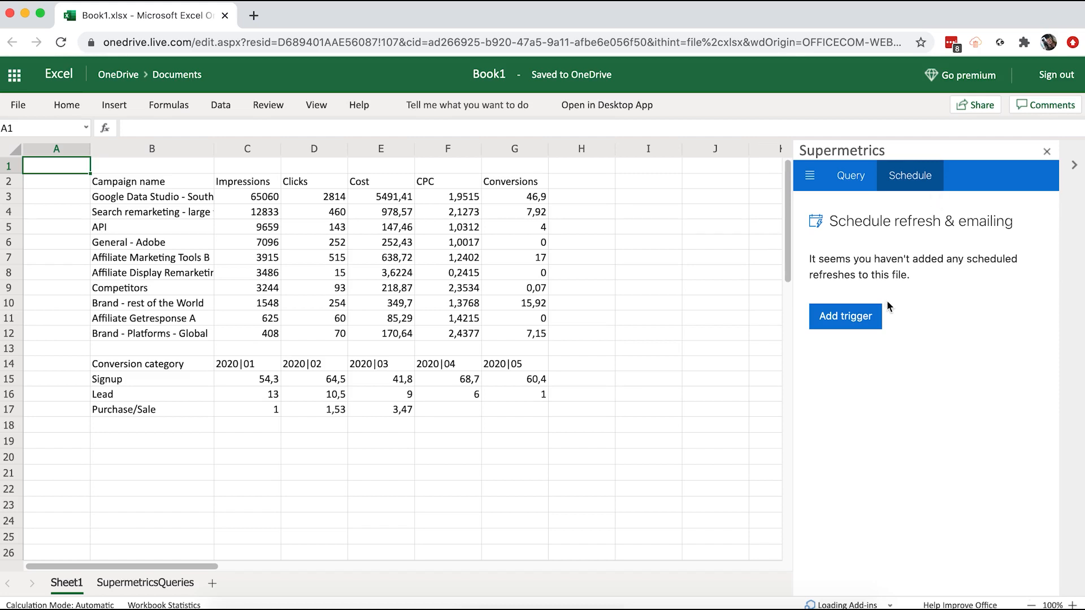
click(878, 315)
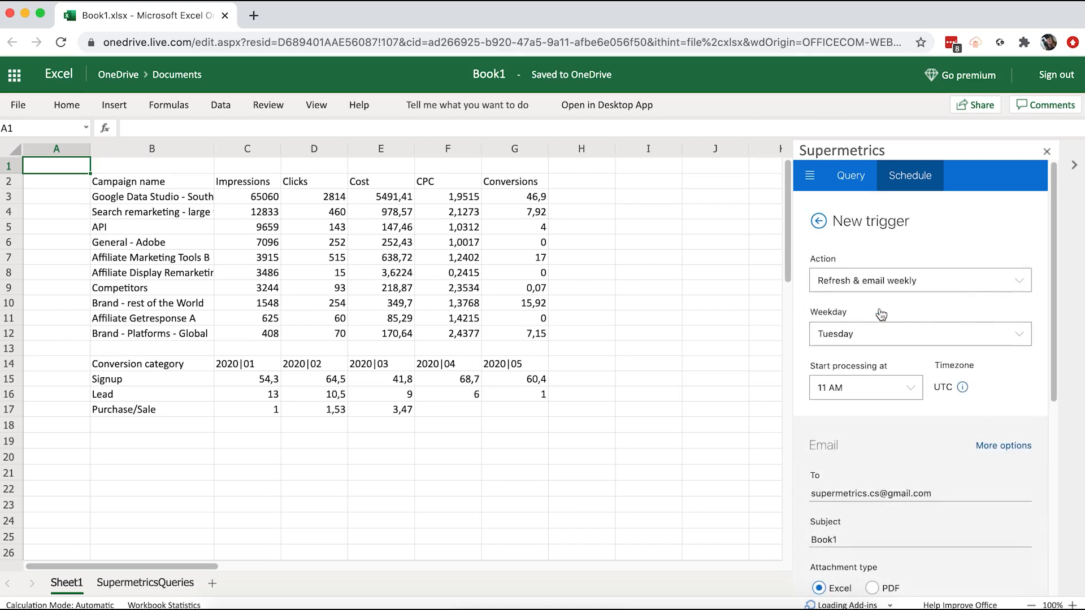
click(1027, 282)
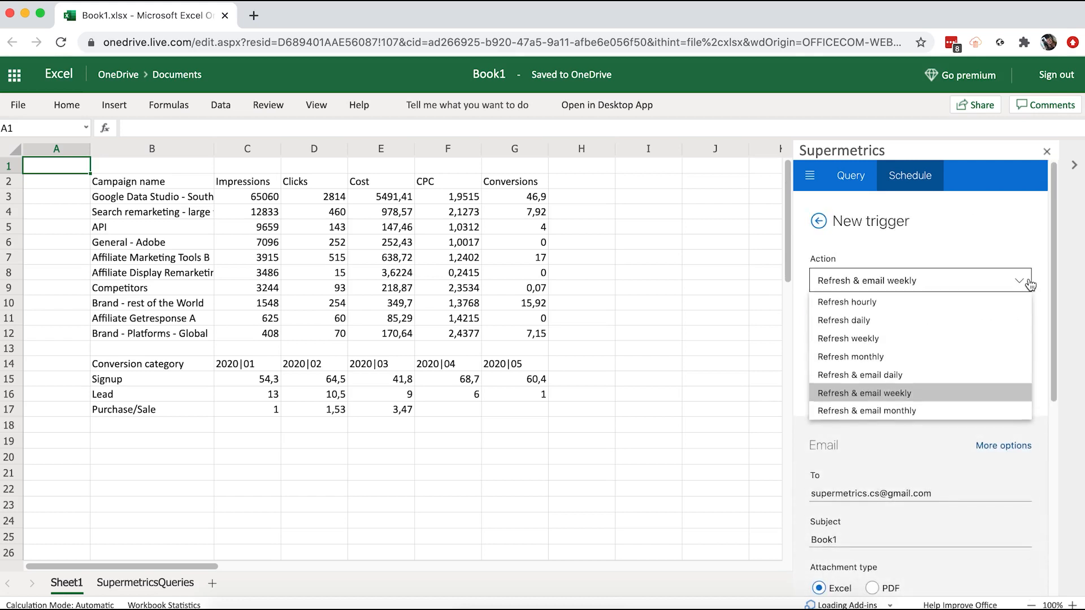
click(980, 394)
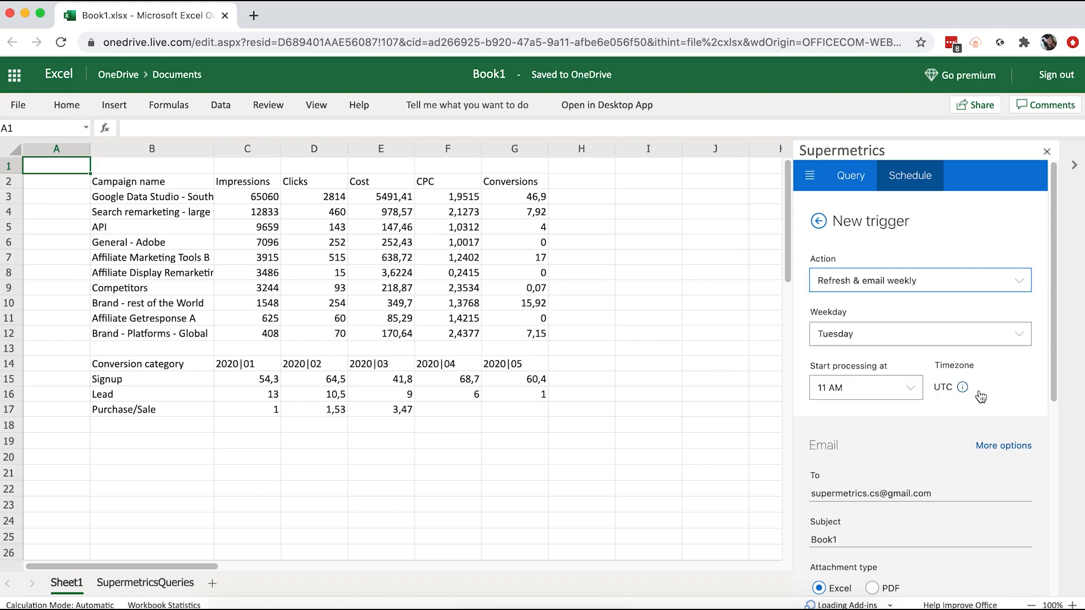
Schedule the trigger for Monday with processing starting at 1 AM and check the timezone hint
click(1000, 337)
click(996, 358)
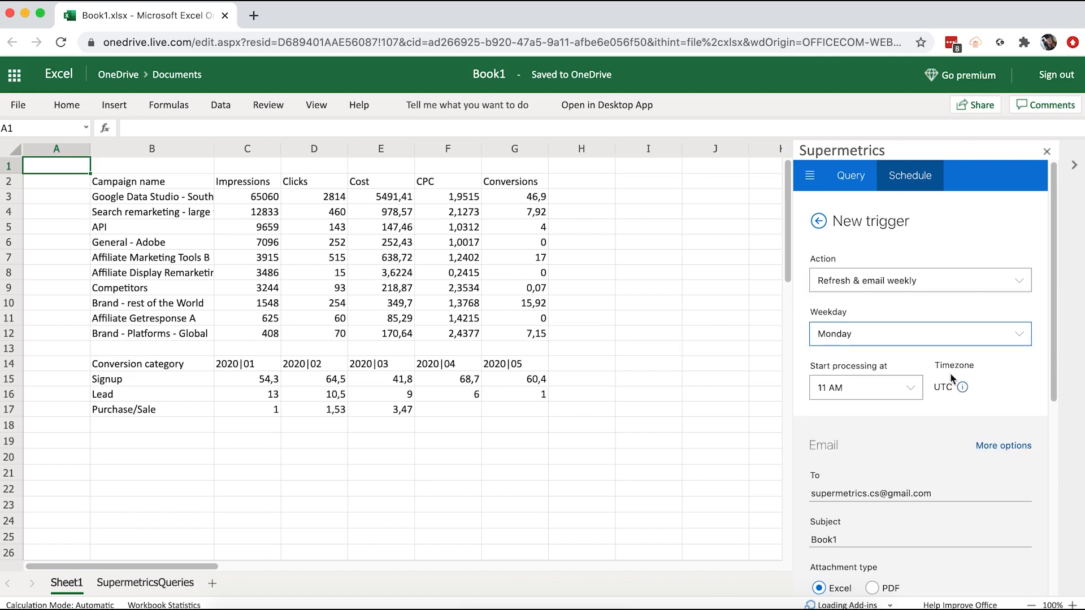
click(910, 394)
scroll(908, 424, up, 2)
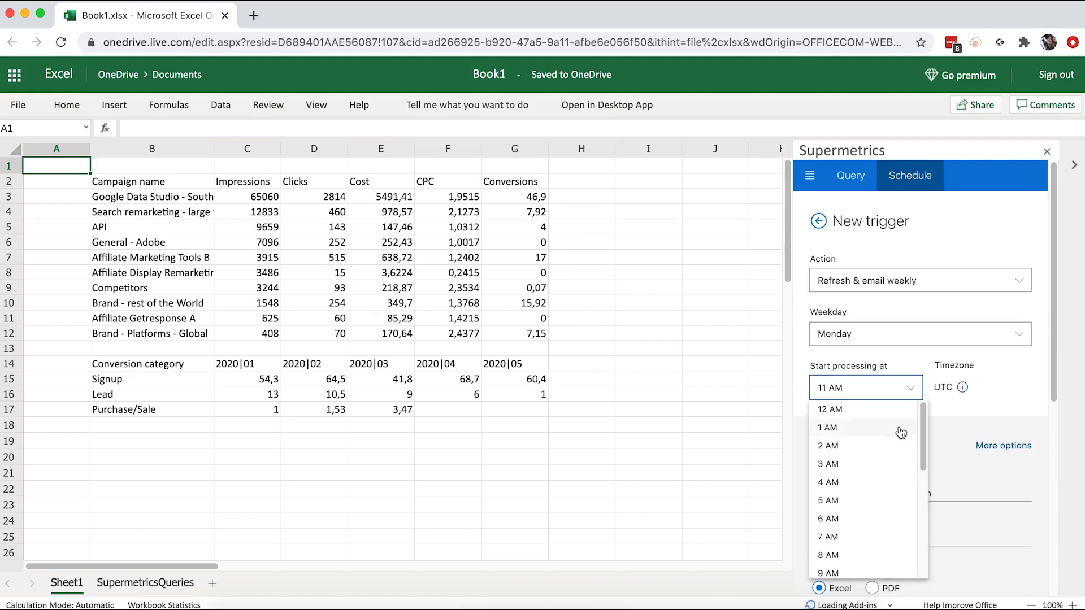
click(901, 432)
mouse_move(963, 391)
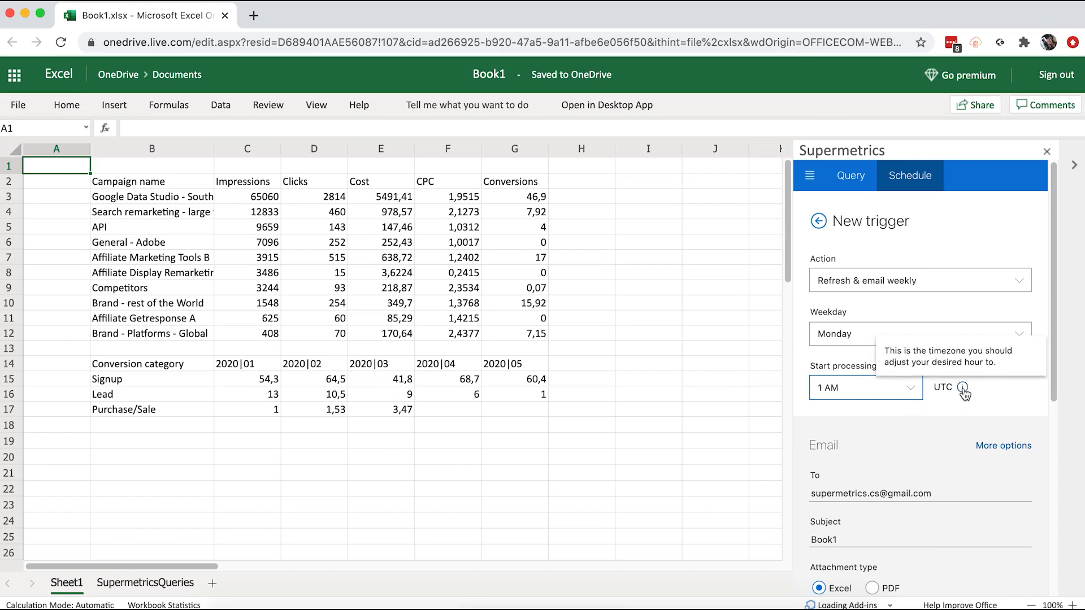
Set the scheduled email's subject to "Weekly Supermetrics report" and its attachment type to PDF
scroll(955, 399, down, 3)
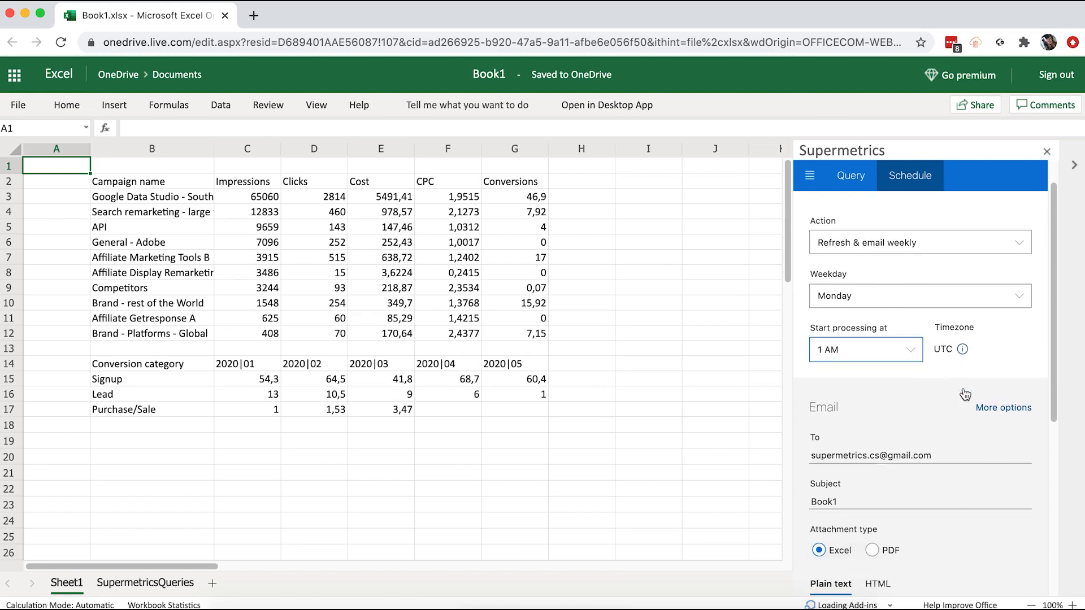
drag(840, 404, 806, 406)
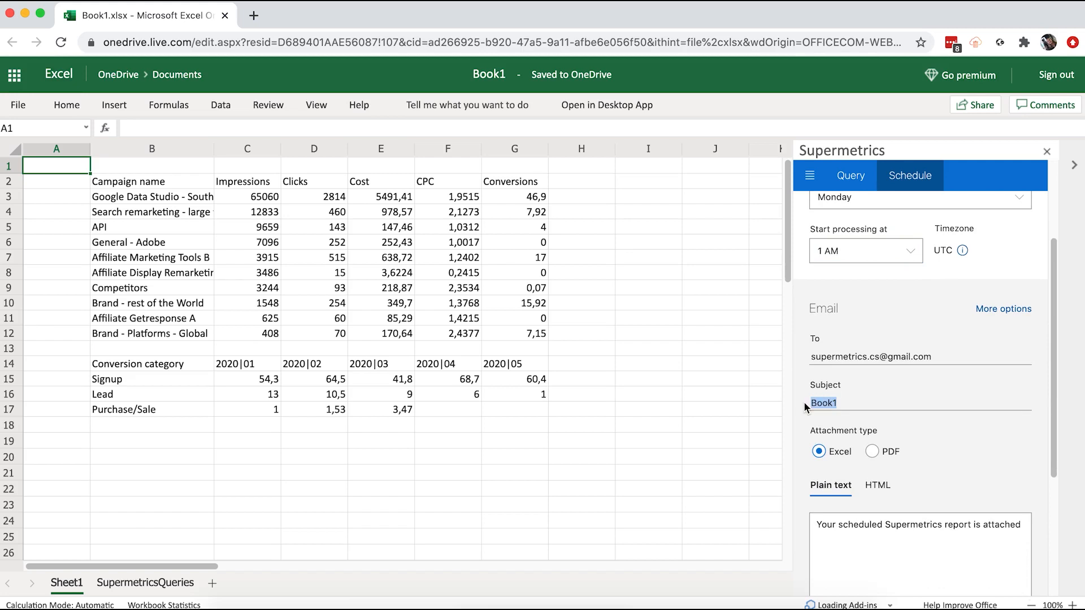
text(Weekly Supermetrics report)
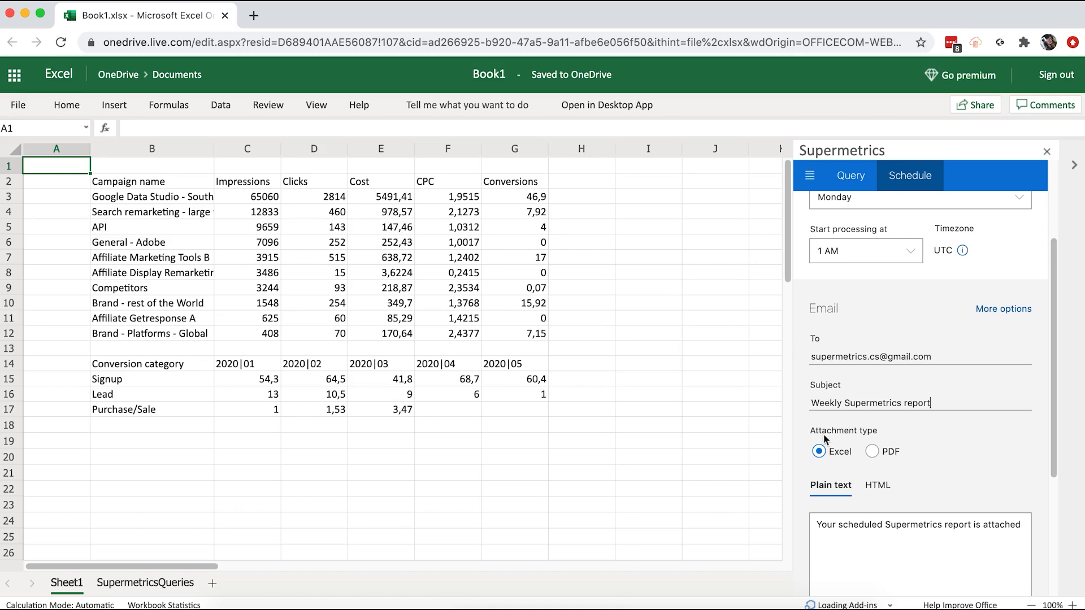
click(872, 452)
scroll(1040, 469, down, 2)
scroll(1040, 469, down, 2)
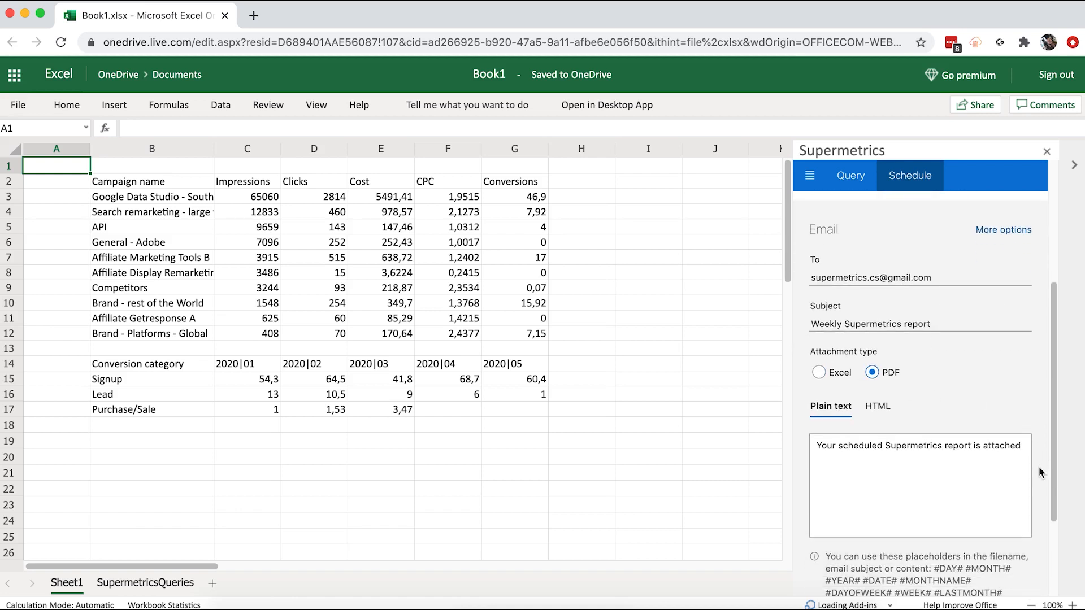
Expand the additional email options, review the sender, recipient and attachment fields, and save the trigger
click(1027, 233)
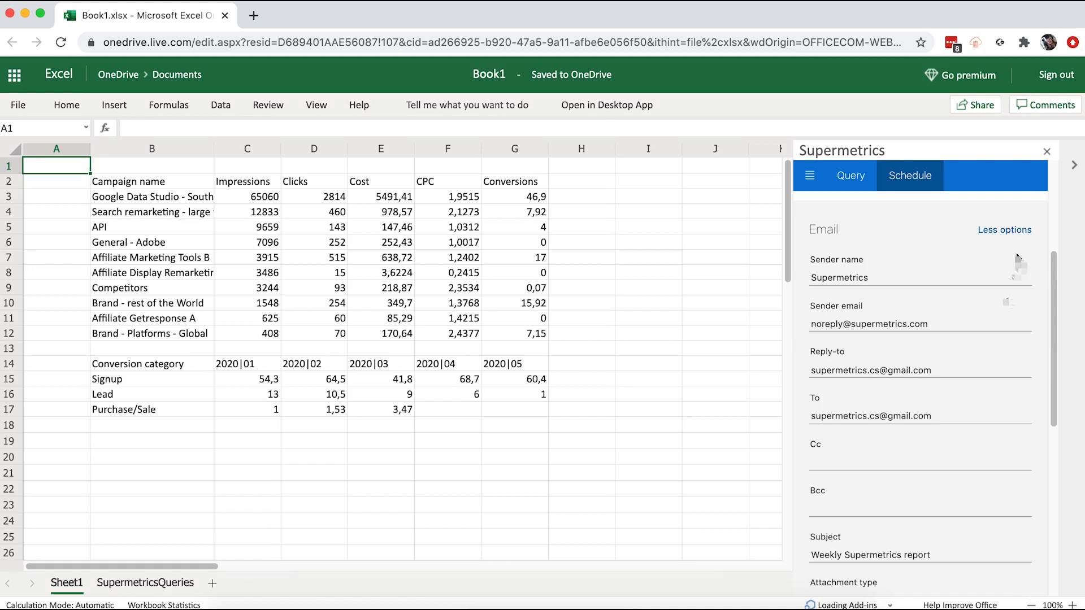
scroll(1009, 315, down, 2)
scroll(1009, 315, down, 2)
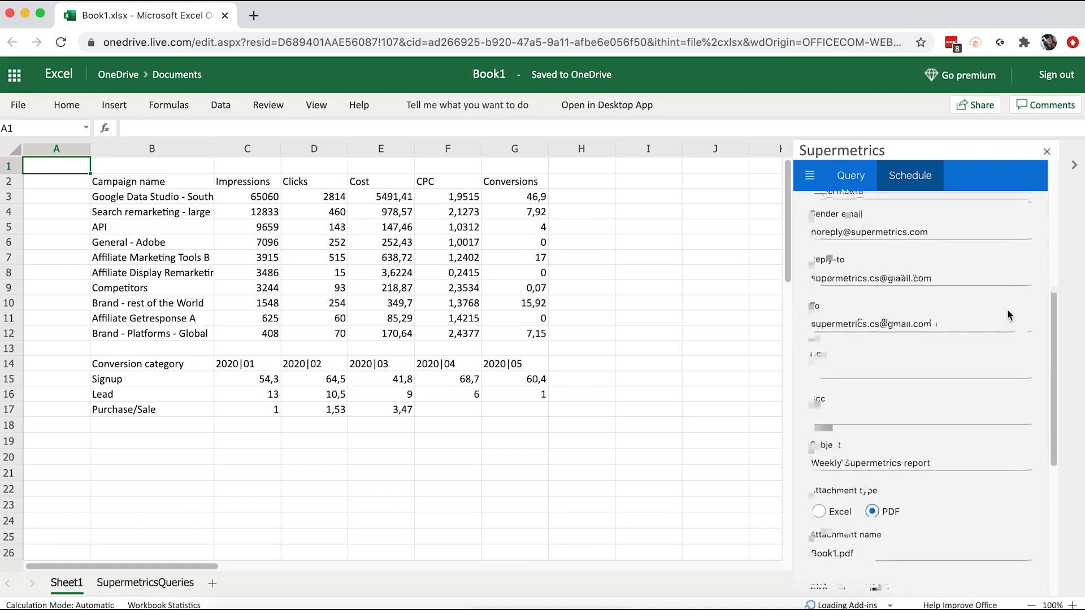
scroll(1009, 315, down, 7)
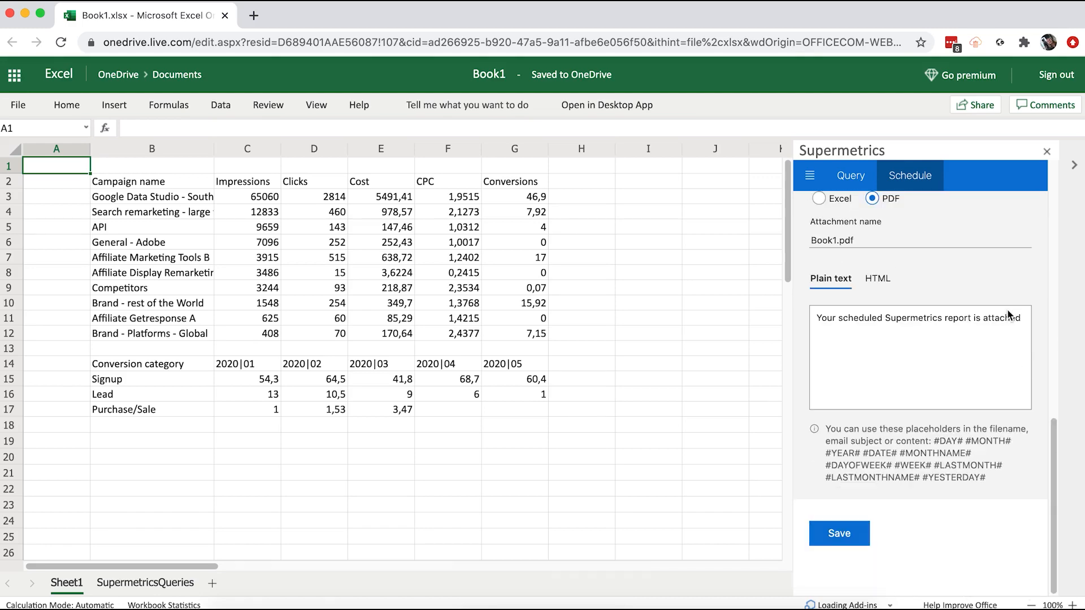
click(865, 535)
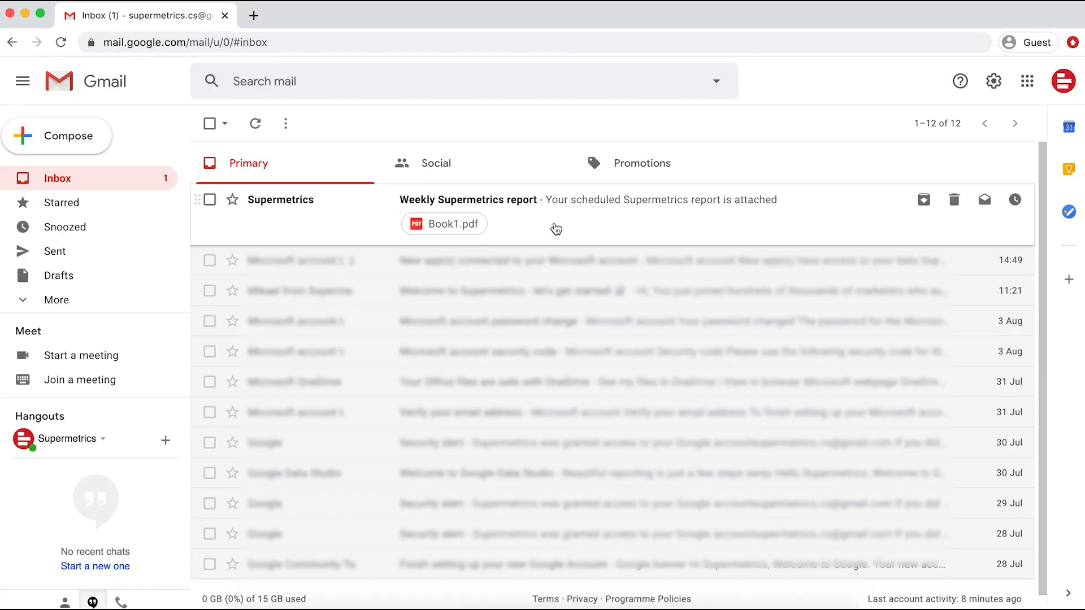
Open the "Weekly Supermetrics report" email in the Gmail inbox
click(552, 218)
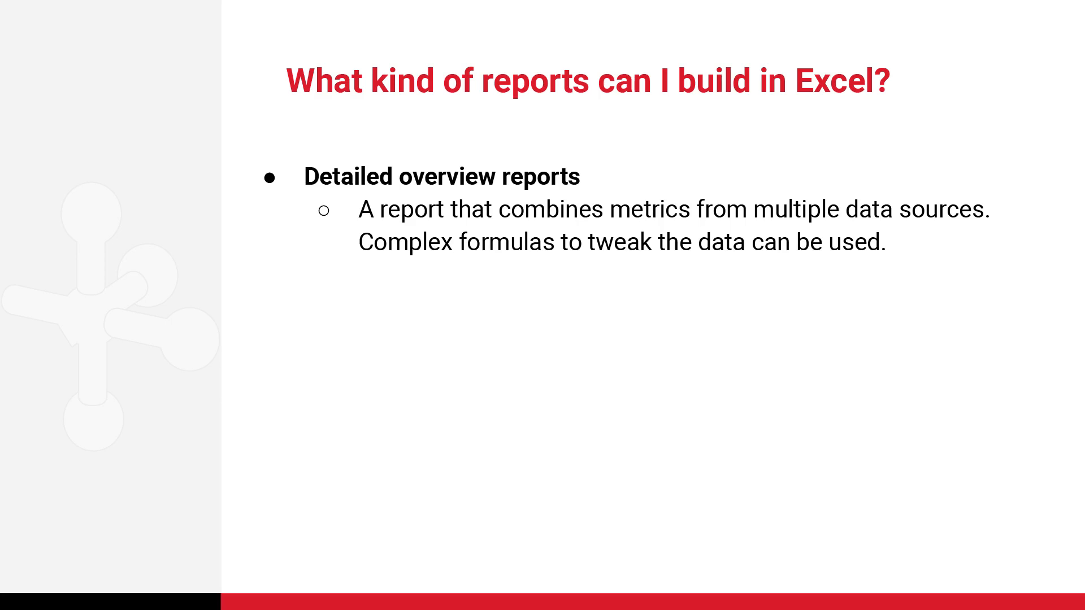
key(Right)
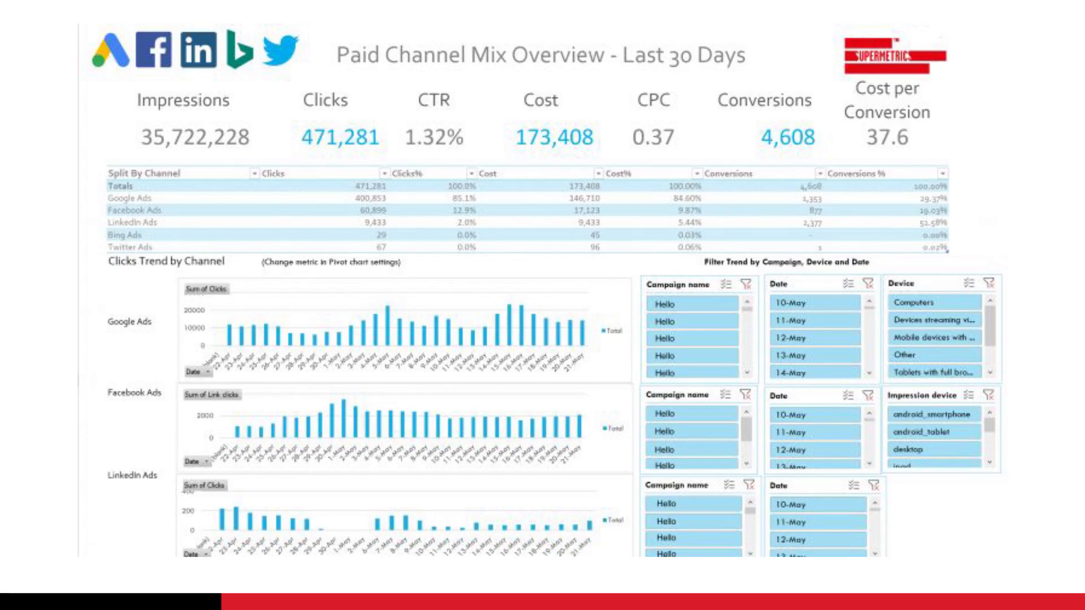